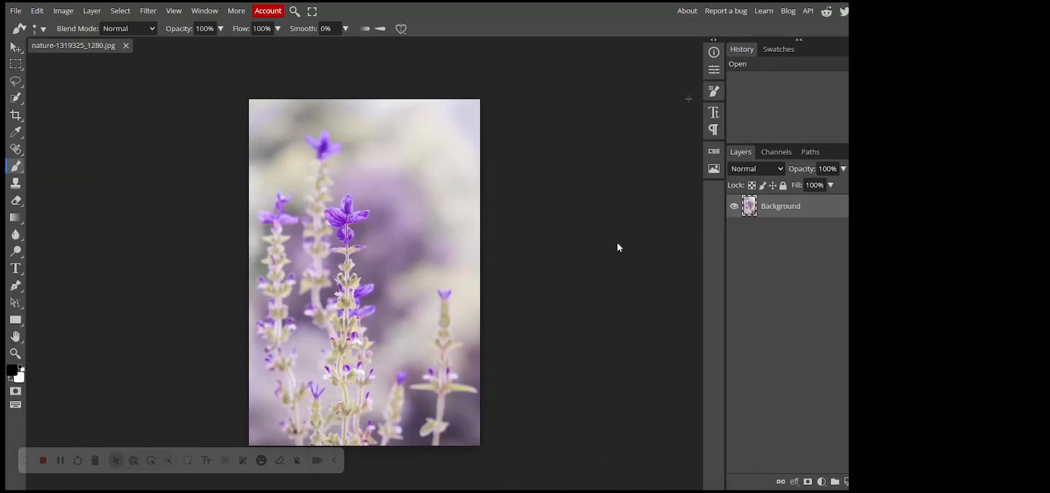
# - Add a text layer with a first name in black Dela Gothic One at size 250 across the flower photo
pyautogui.click(17, 270)
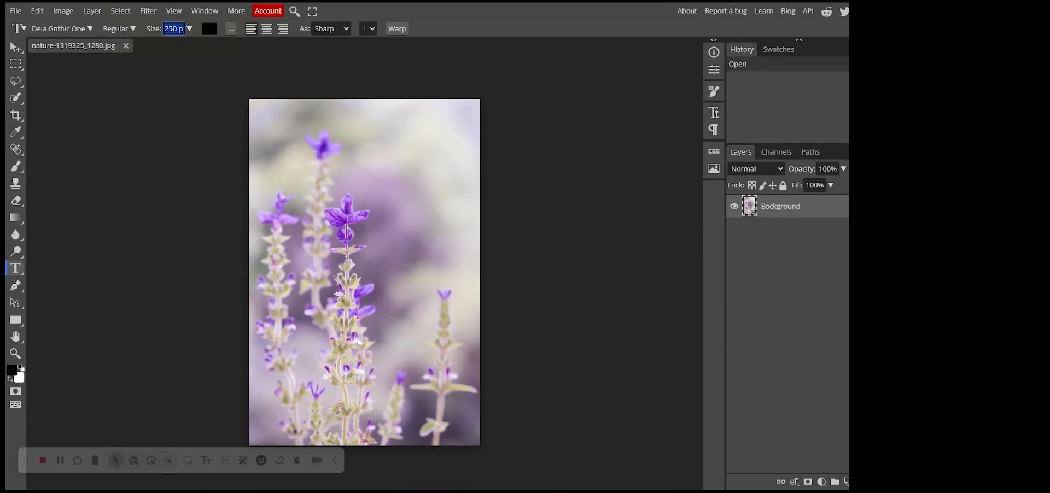
pyautogui.click(192, 29)
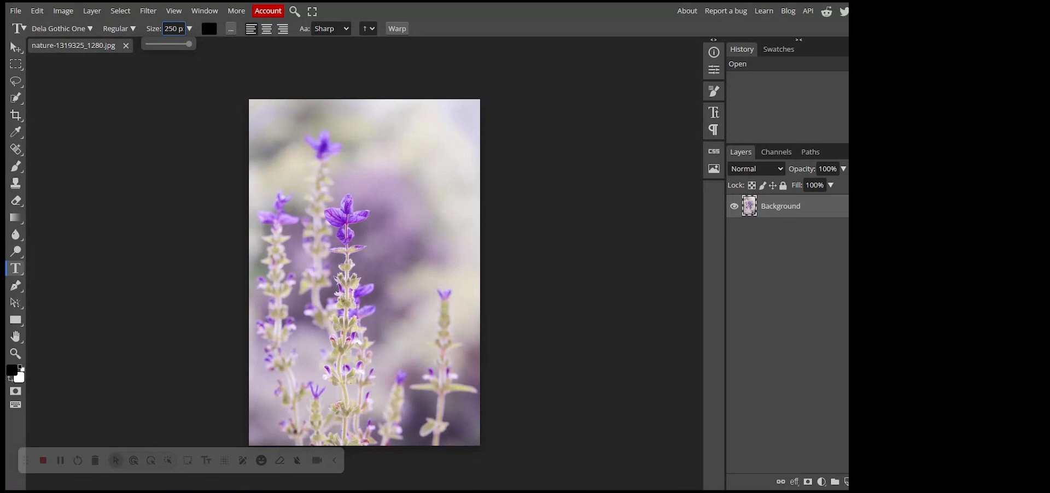
pyautogui.click(263, 200)
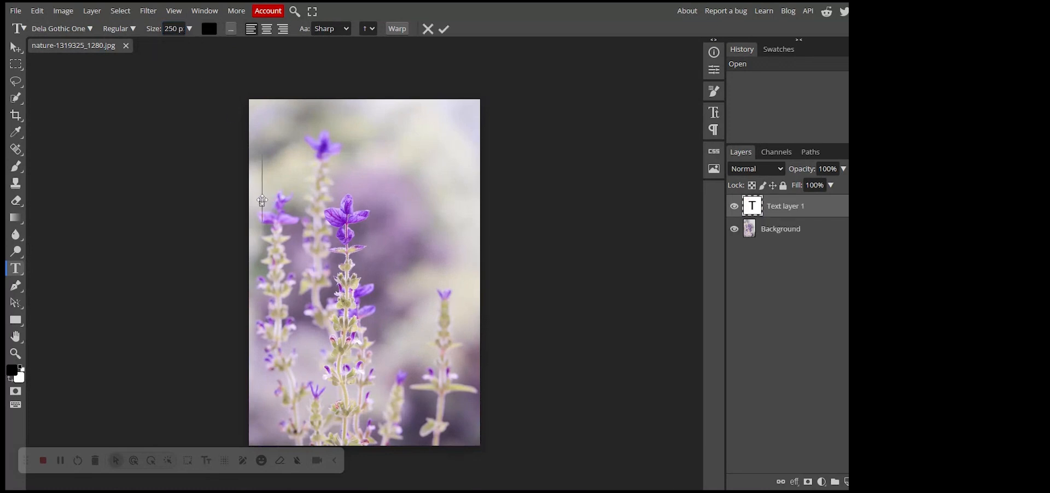
pyautogui.write('Annie')
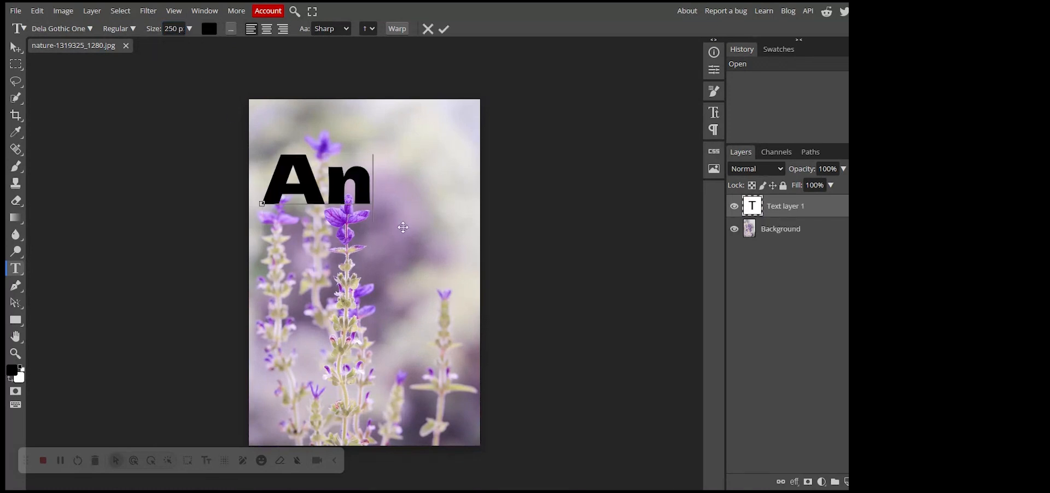
pyautogui.click(443, 30)
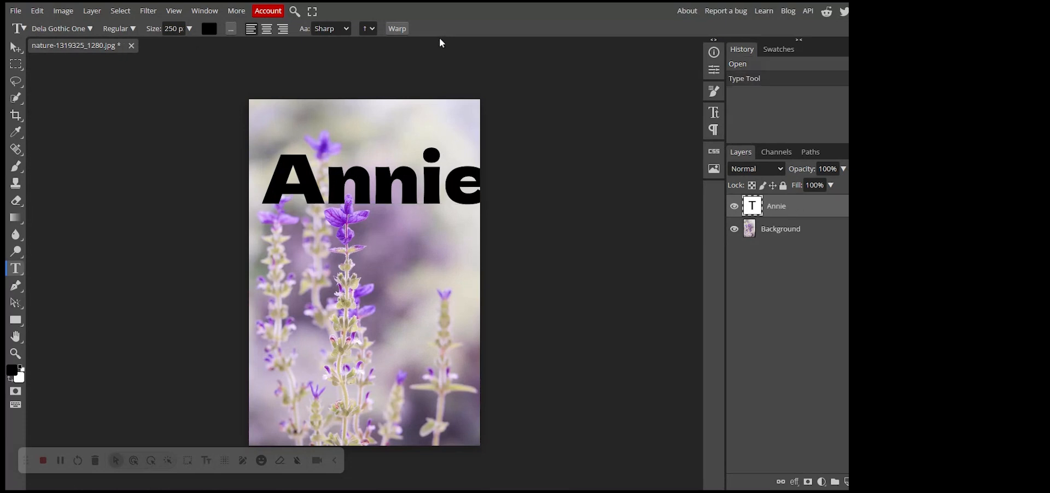
# - Move the text down so it spans the photo's width just beneath the central purple flower's upper petals
pyautogui.click(16, 47)
pyautogui.moveTo(360, 185); pyautogui.dragTo(349, 244)
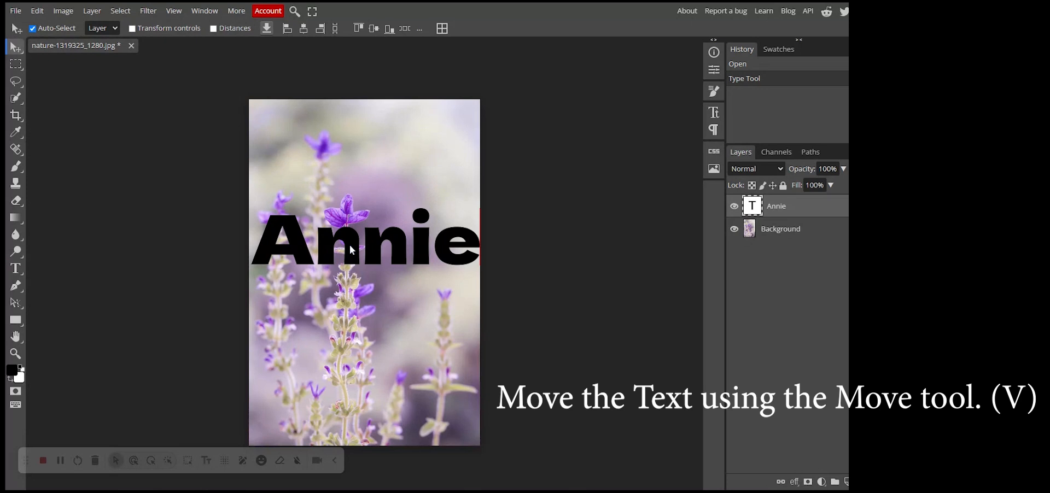
pyautogui.moveTo(351, 251); pyautogui.dragTo(351, 252)
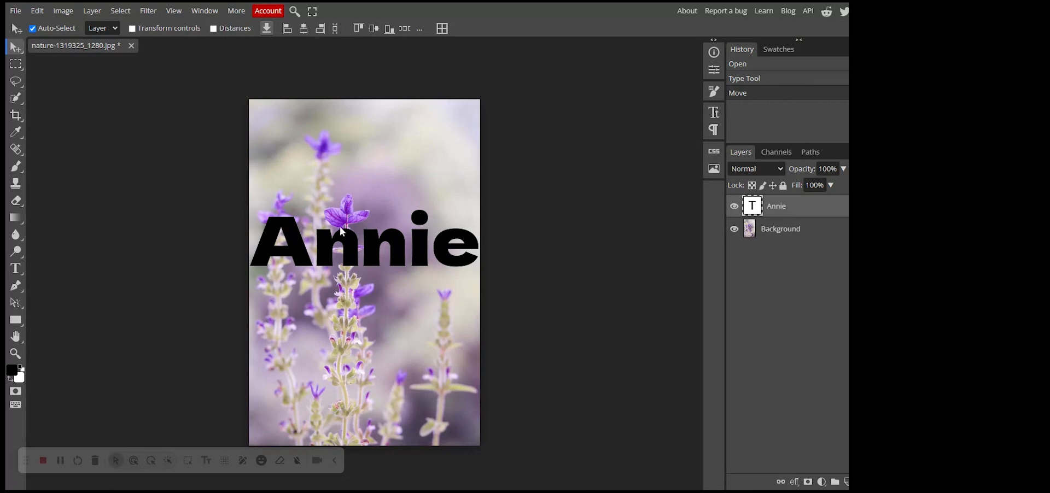
pyautogui.moveTo(342, 228); pyautogui.dragTo(345, 238)
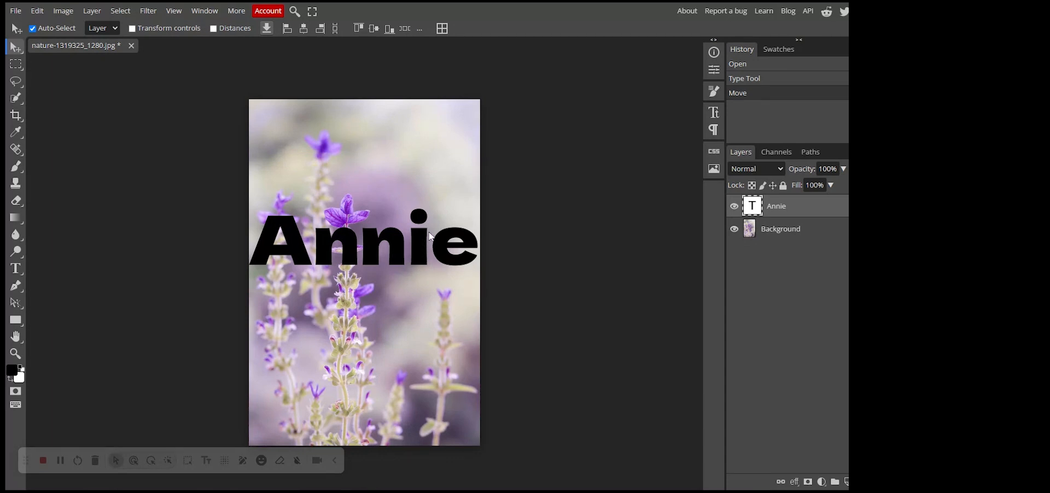
# - Load the text layer's shape as a selection, hide that layer, and add a raster mask to the Background layer
pyautogui.keyDown('ctrl'); pyautogui.click(753, 212); pyautogui.keyUp('ctrl')
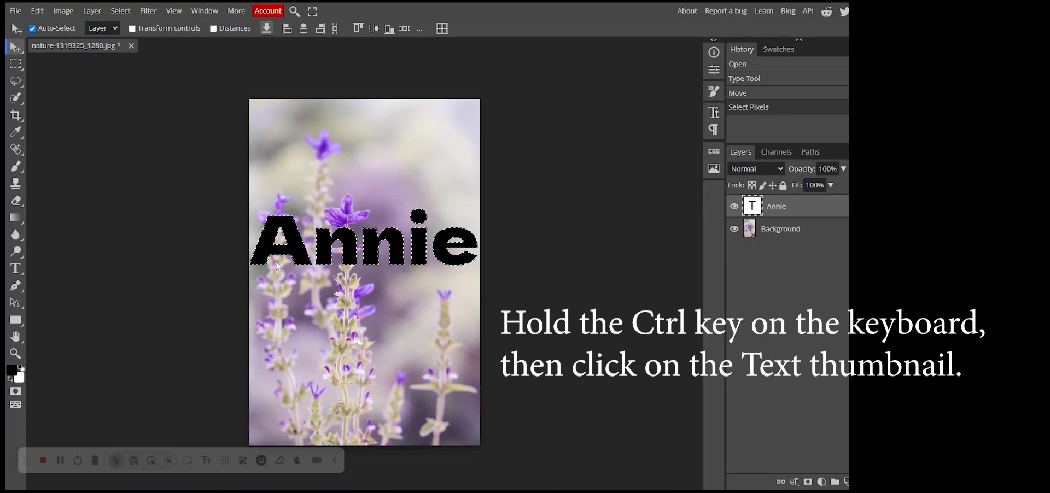
pyautogui.click(734, 208)
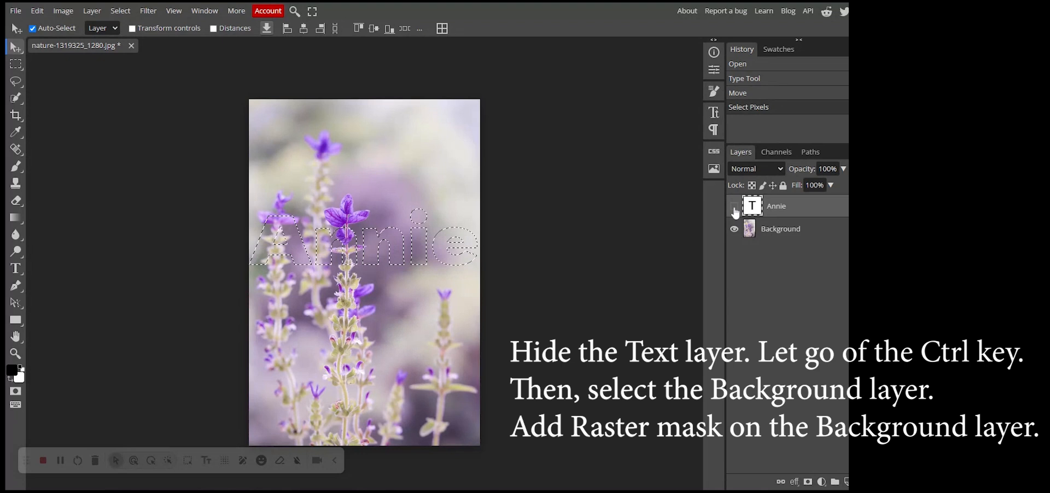
pyautogui.click(823, 235)
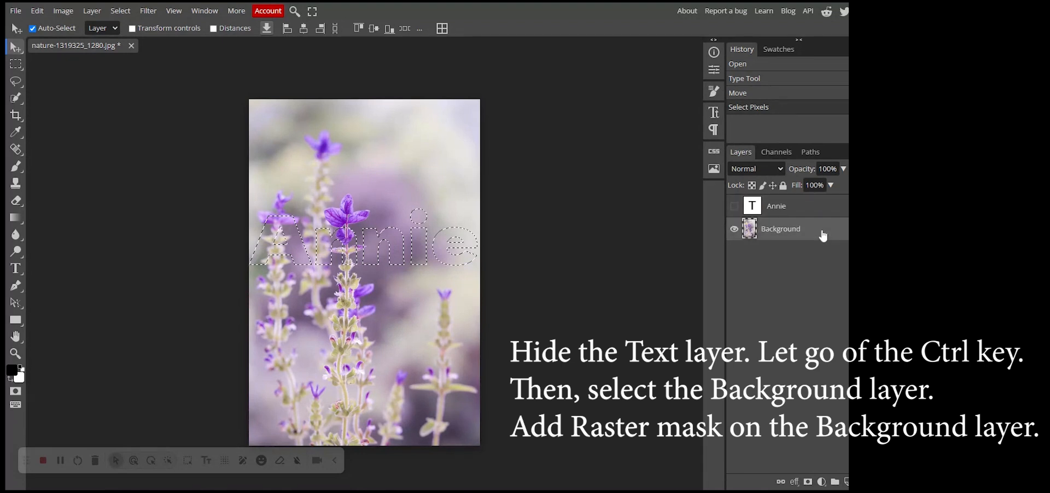
pyautogui.click(808, 483)
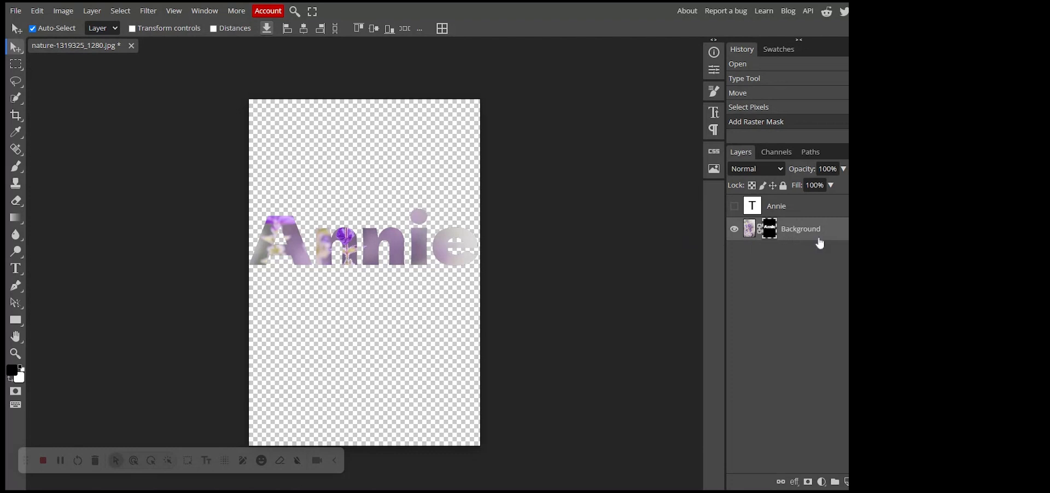
# - Create a white Color Fill layer and place it below the Background layer
pyautogui.click(823, 483)
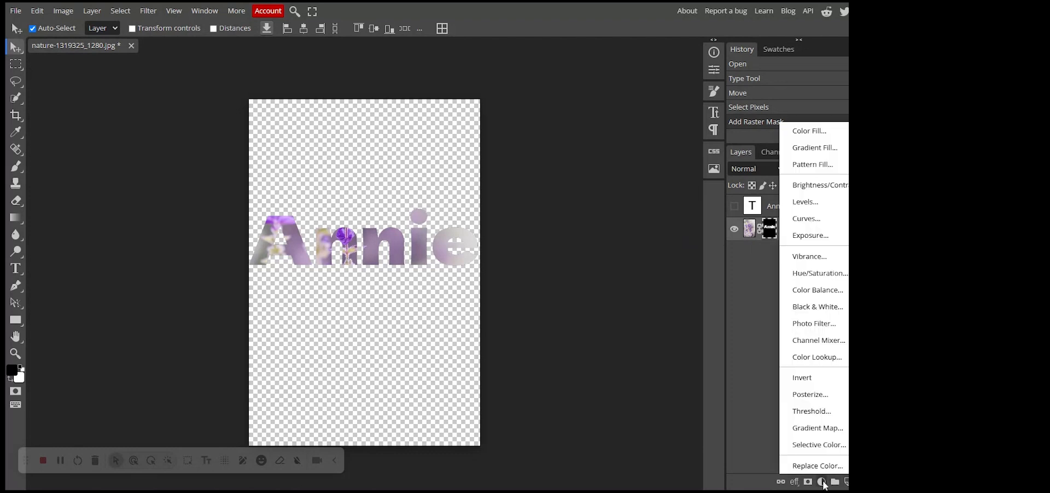
pyautogui.click(815, 137)
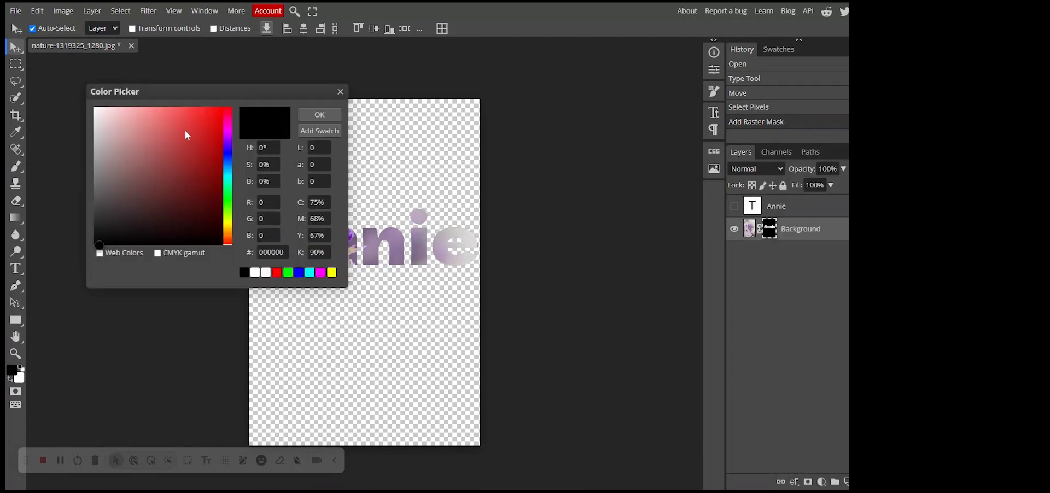
pyautogui.click(94, 107)
pyautogui.click(326, 112)
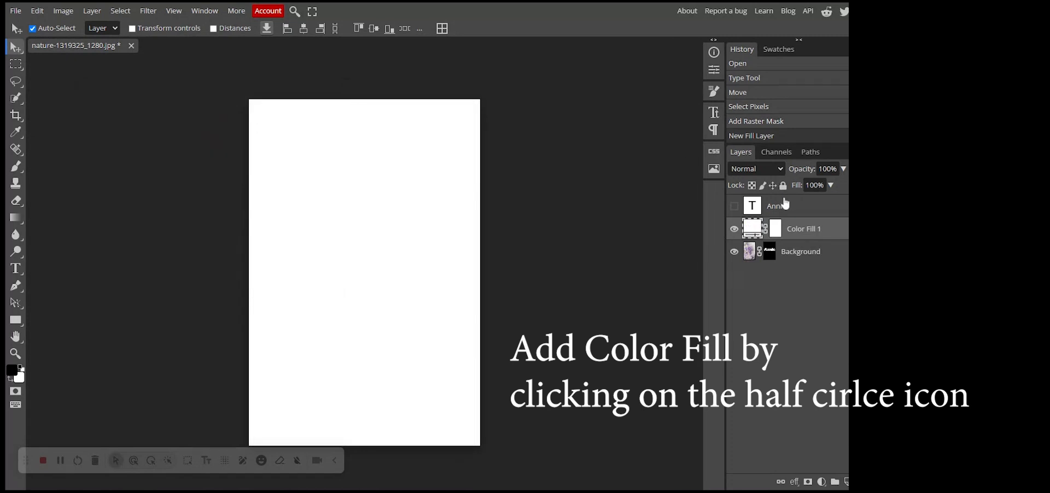
pyautogui.moveTo(838, 255); pyautogui.dragTo(835, 223)
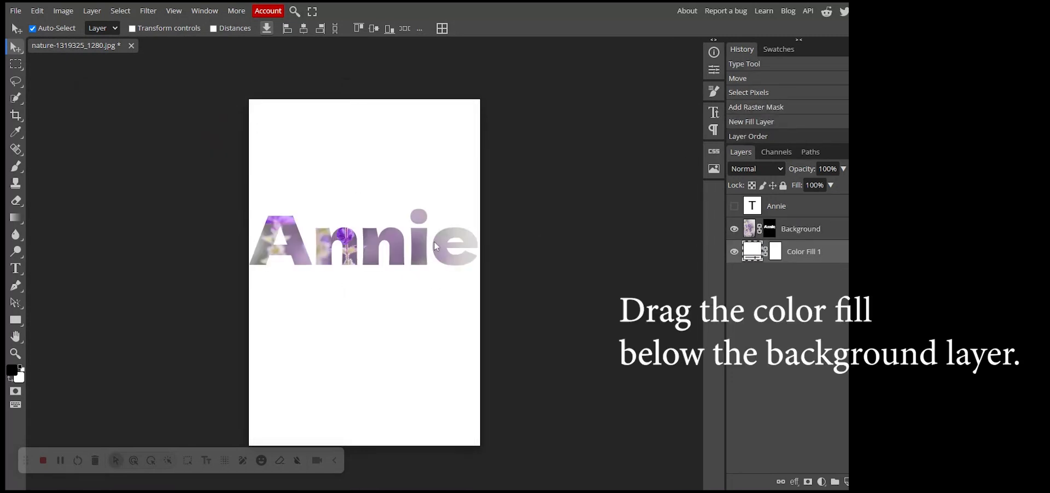
# - Activate the Background layer's raster mask for painting with the Brush tool in white
pyautogui.hotkey('ctrl', '+')
pyautogui.hotkey('ctrl', '+')
pyautogui.hotkey('ctrl', '+')
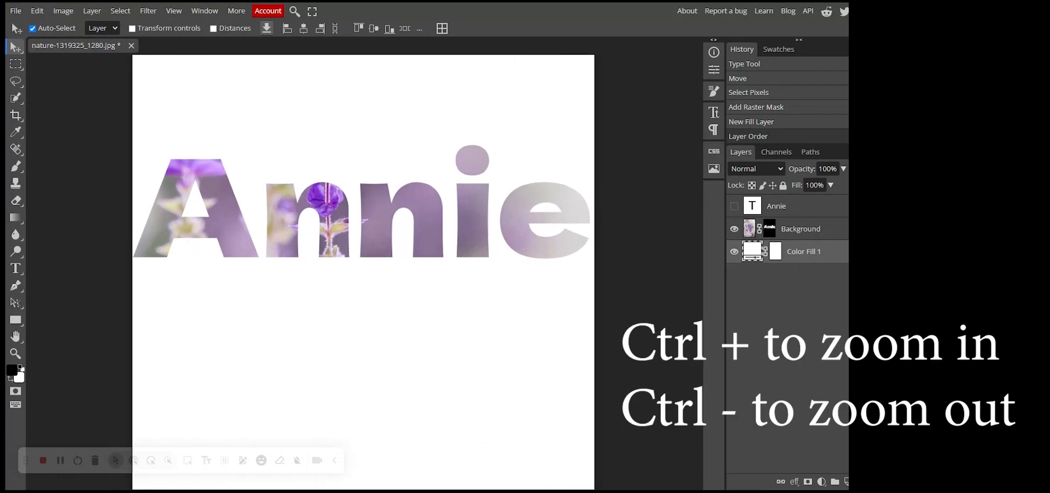
pyautogui.hotkey('ctrl', '-')
pyautogui.hotkey('ctrl', '-')
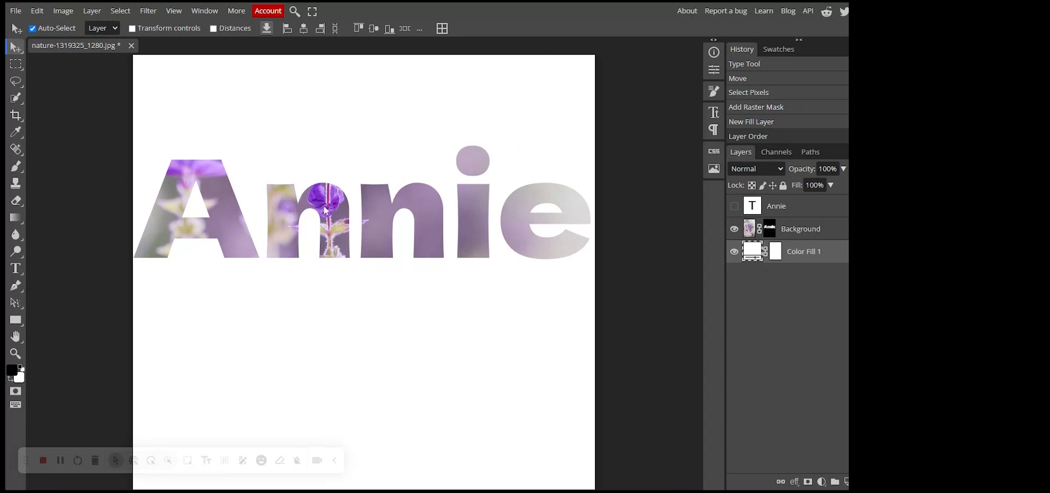
pyautogui.click(769, 231)
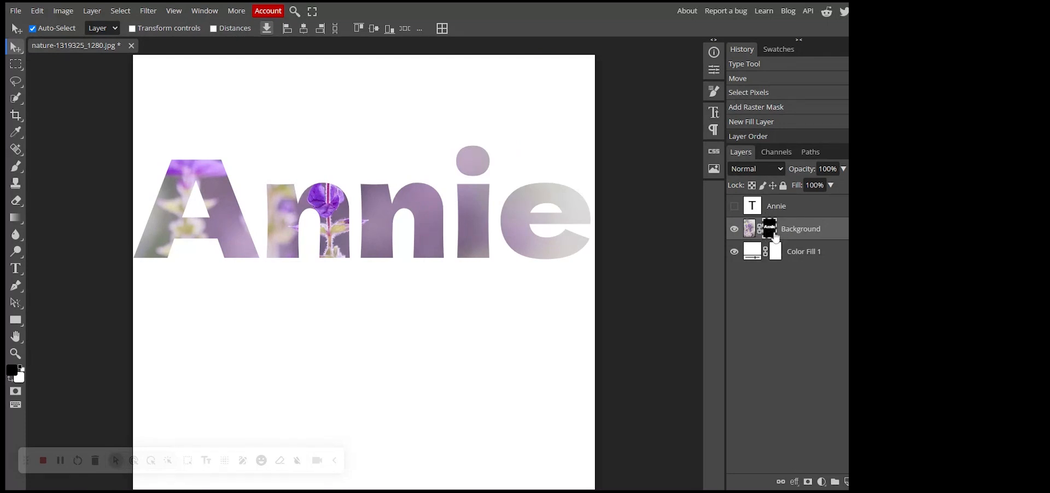
pyautogui.click(16, 168)
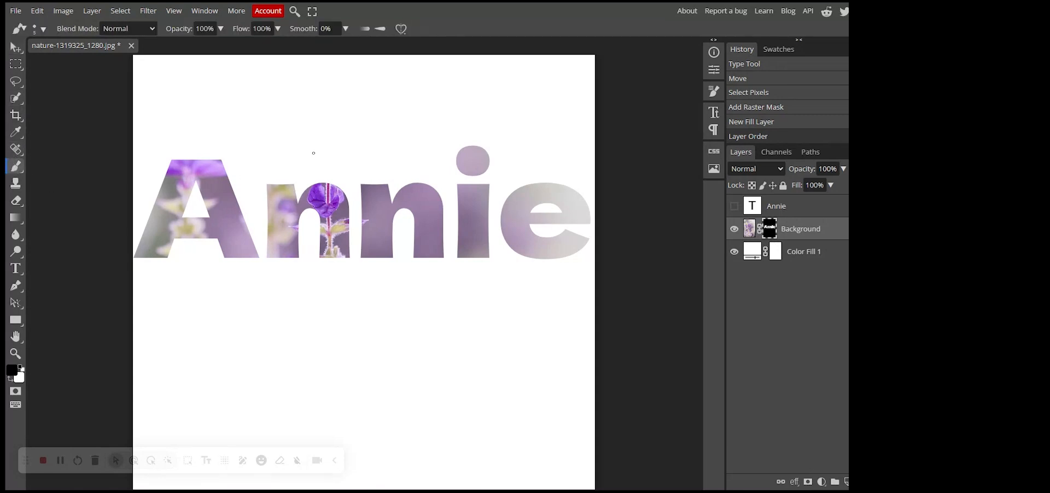
pyautogui.press('x')
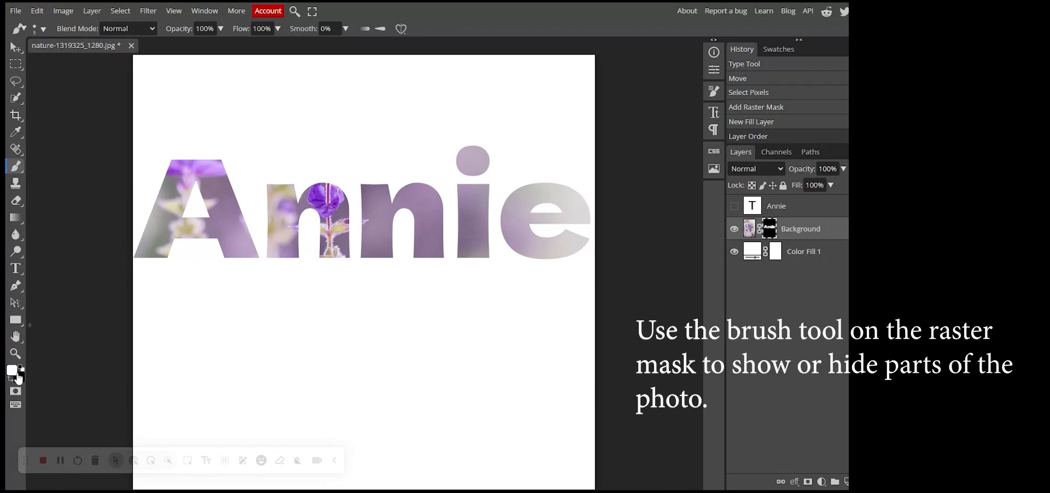
# - Paint a short test stroke in white on the Background mask, in the blank area below the text
pyautogui.press('x')
pyautogui.press('x')
pyautogui.moveTo(286, 359)
pyautogui.mouseDown()
pyautogui.moveTo(262, 372)
pyautogui.moveTo(310, 359)
pyautogui.moveTo(297, 351)
pyautogui.moveTo(256, 378)
pyautogui.moveTo(264, 372)
pyautogui.mouseUp()
# - Enlarge the brush to 50 px and paint over the test stroke on the mask in black
pyautogui.press('x')
pyautogui.press(']')
pyautogui.press(']')
pyautogui.press(']')
pyautogui.press(']')
pyautogui.press(']')
pyautogui.press(']')
pyautogui.press(']')
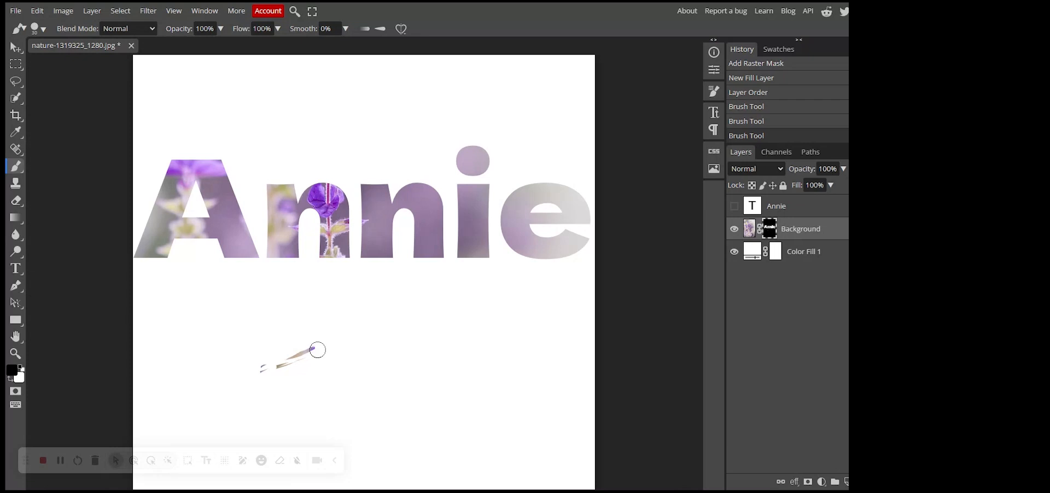
pyautogui.moveTo(317, 349)
pyautogui.mouseDown()
pyautogui.moveTo(249, 371)
pyautogui.moveTo(298, 359)
pyautogui.mouseUp()
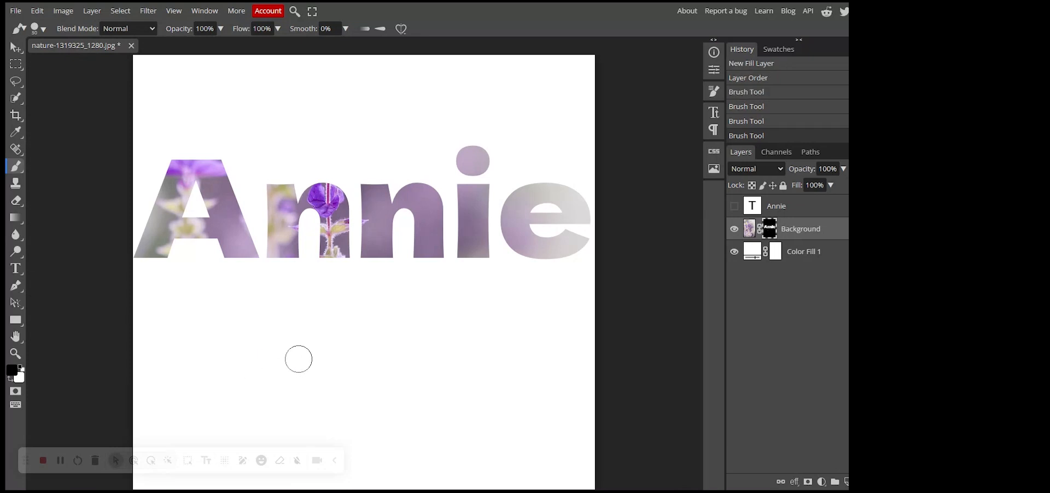
pyautogui.click(44, 30)
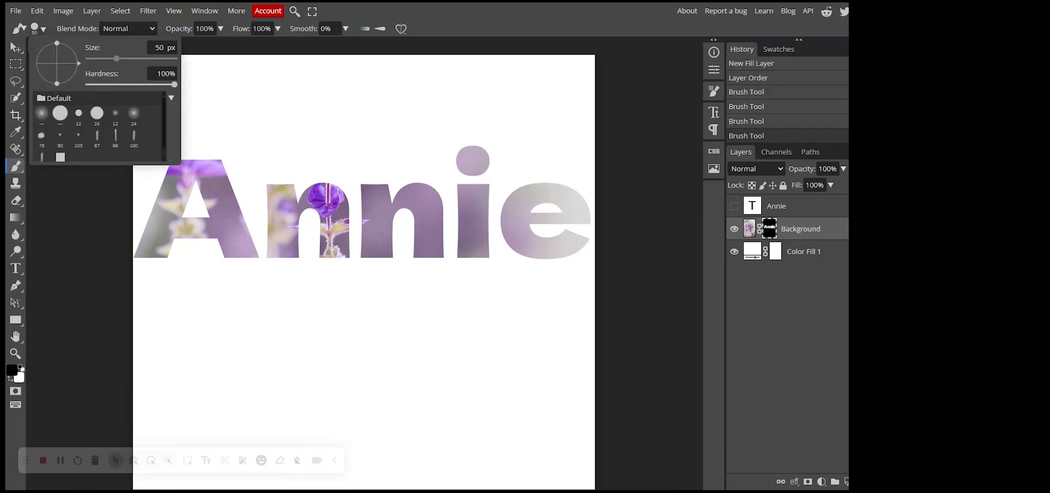
pyautogui.click(298, 317)
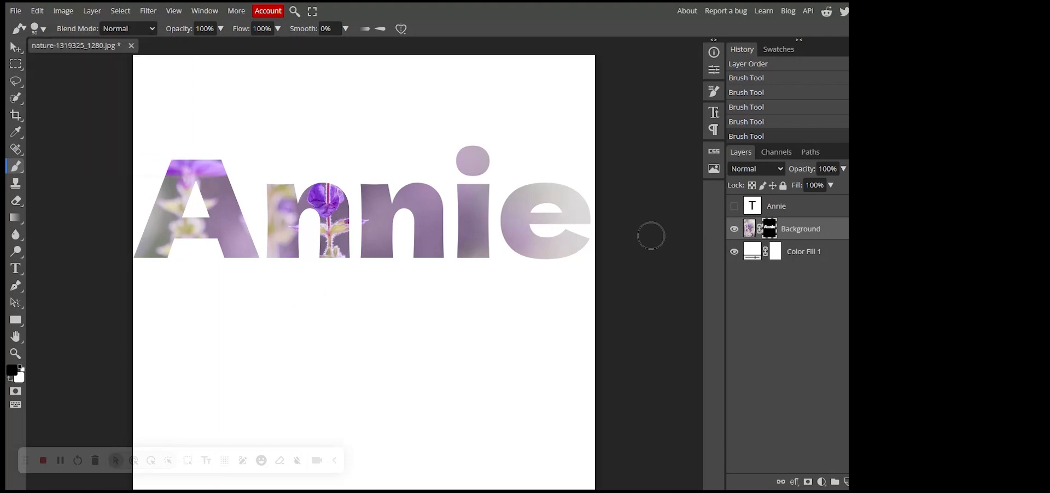
# - Disable the Background layer's raster mask to view the whole photo, and enable it again
pyautogui.rightClick(770, 232)
pyautogui.click(790, 235)
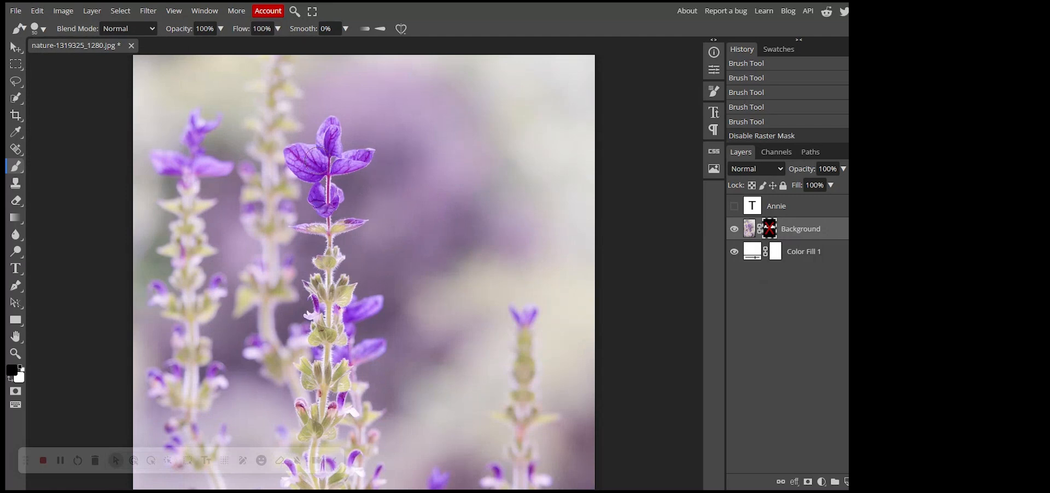
pyautogui.rightClick(771, 232)
pyautogui.click(780, 236)
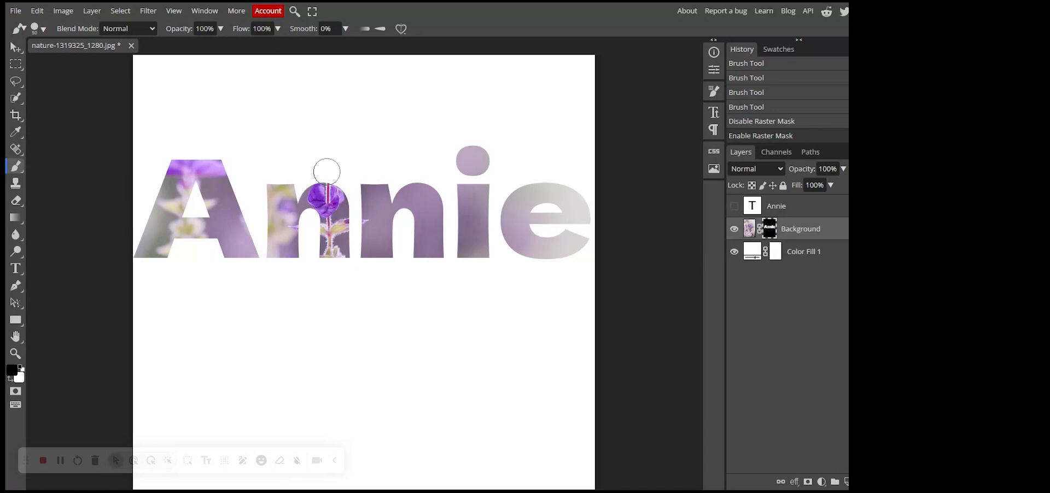
# - Paint in white on the mask to reveal the purple flower's petals rising above the first "n"
pyautogui.click(328, 152)
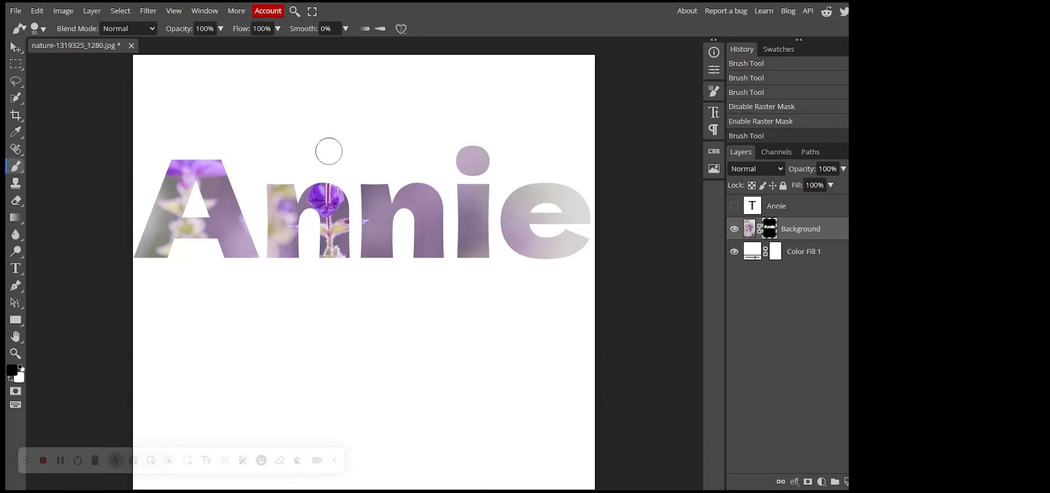
pyautogui.press('x')
pyautogui.moveTo(328, 167)
pyautogui.mouseDown()
pyautogui.moveTo(298, 151)
pyautogui.moveTo(343, 146)
pyautogui.moveTo(322, 134)
pyautogui.moveTo(325, 121)
pyautogui.moveTo(331, 164)
pyautogui.moveTo(354, 160)
pyautogui.moveTo(287, 148)
pyautogui.moveTo(304, 165)
pyautogui.moveTo(377, 155)
pyautogui.moveTo(325, 167)
pyautogui.mouseUp()
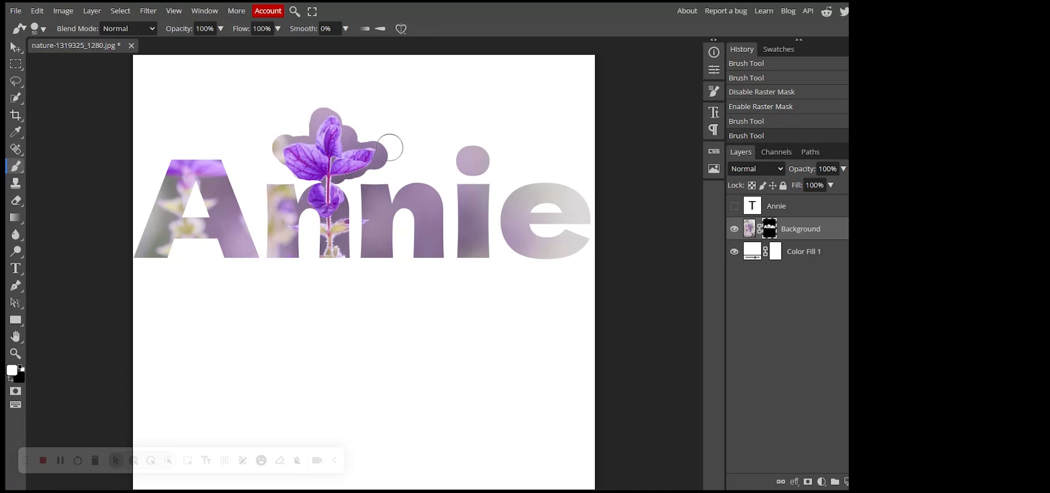
# - Paint in black on the mask to hide the excess background beyond the tip of the flower's right petal
pyautogui.hotkey('ctrl', '+')
pyautogui.hotkey('ctrl', '+')
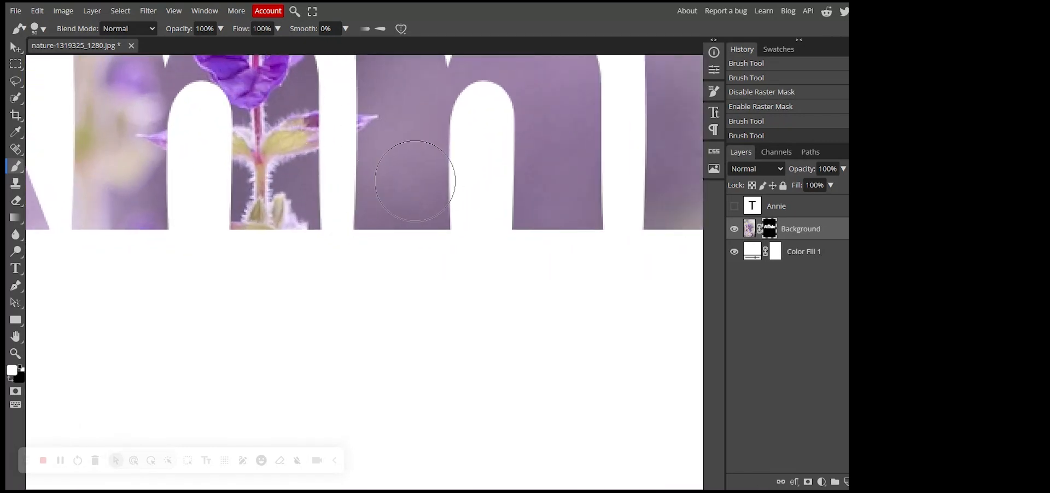
pyautogui.press('h')
pyautogui.moveTo(368, 143); pyautogui.dragTo(426, 400)
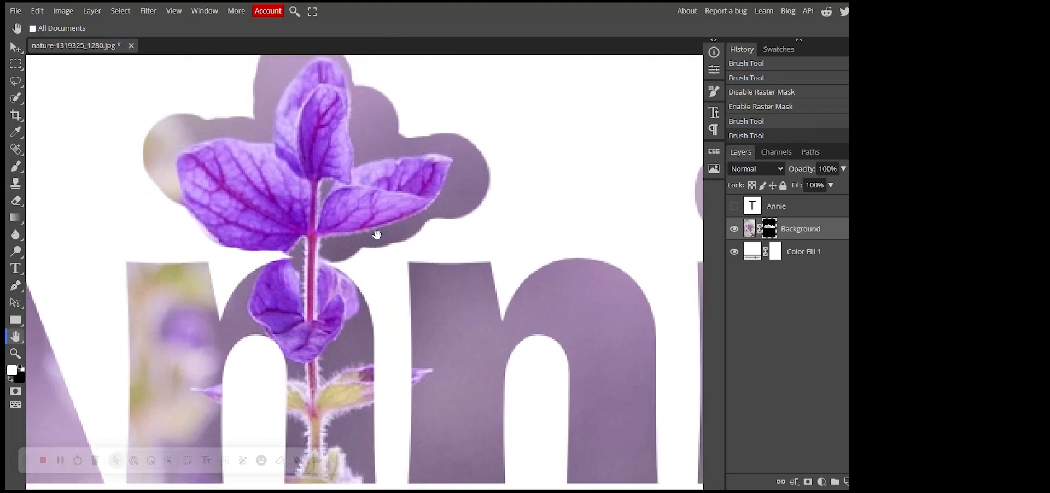
pyautogui.moveTo(377, 235); pyautogui.dragTo(389, 275)
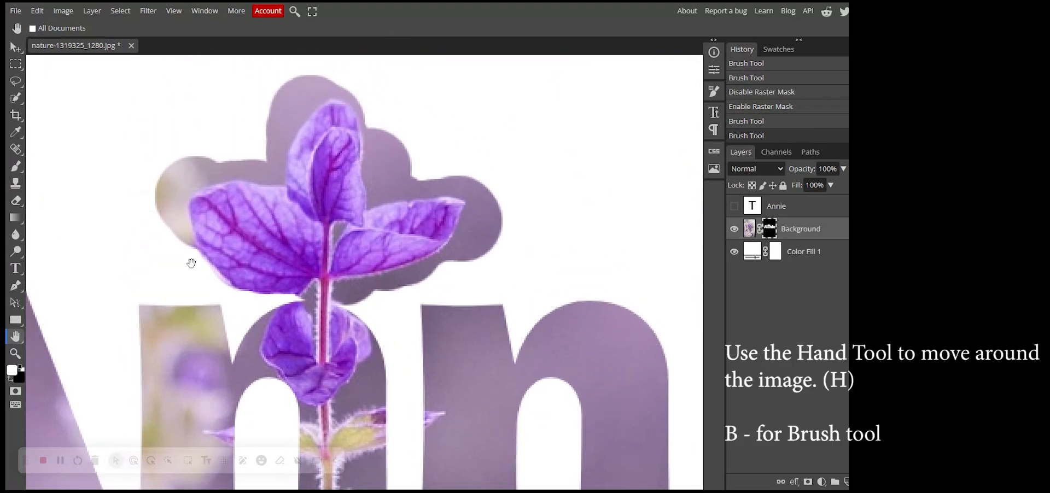
pyautogui.press('b')
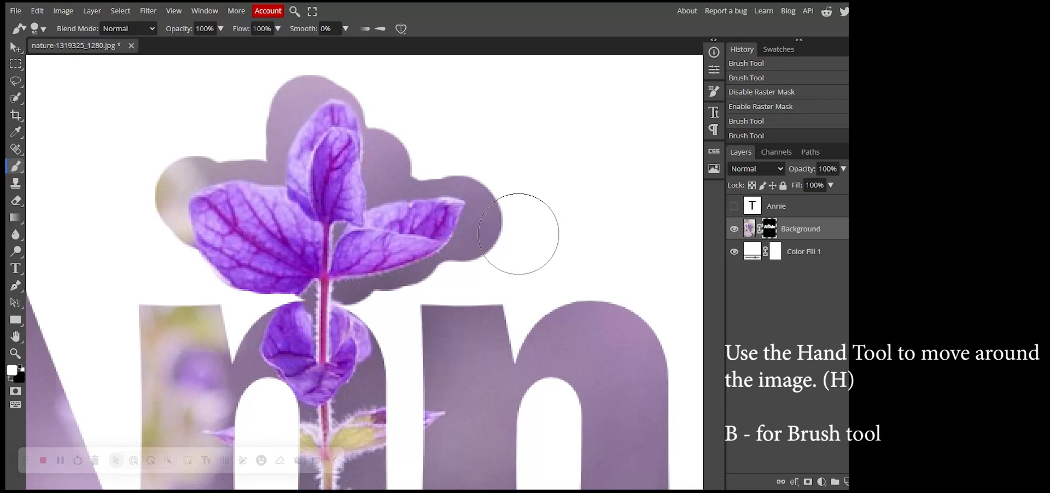
pyautogui.press('x')
pyautogui.moveTo(520, 229)
pyautogui.mouseDown()
pyautogui.moveTo(506, 179)
pyautogui.moveTo(500, 246)
pyautogui.moveTo(518, 214)
pyautogui.mouseUp()
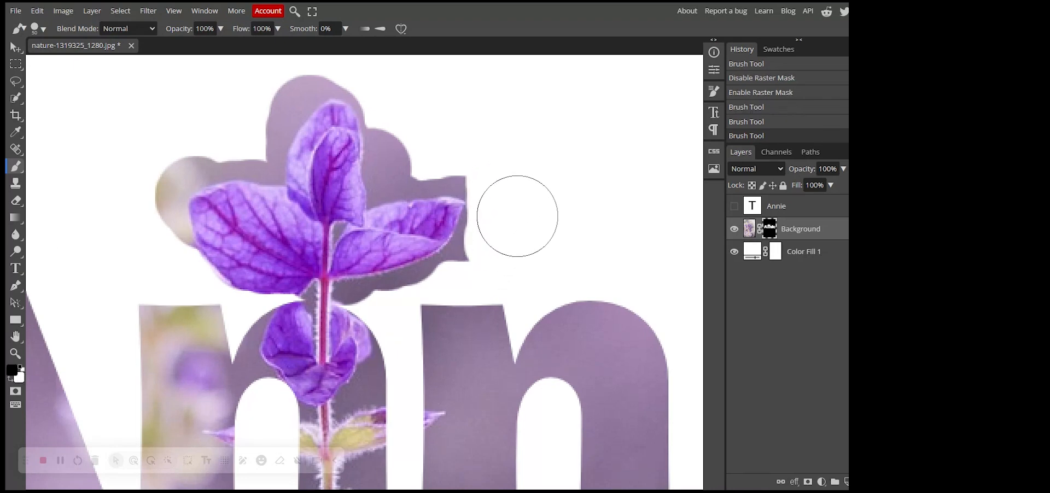
# - Reduce the brush to 15 px and lasso the excess background between the top petal and the right petal, following both petals' outer edges
pyautogui.press('[')
pyautogui.press('[')
pyautogui.press('[')
pyautogui.press('[')
pyautogui.press('[')
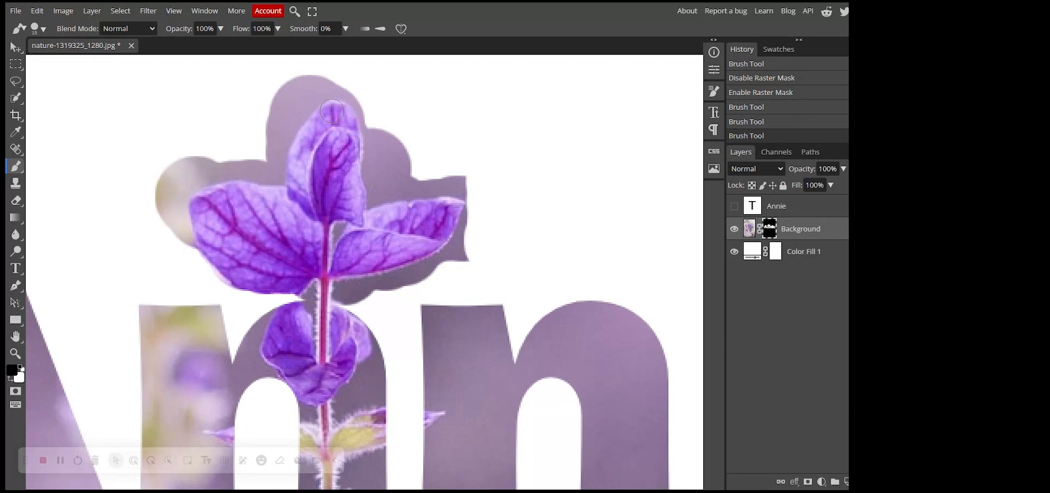
pyautogui.click(17, 83)
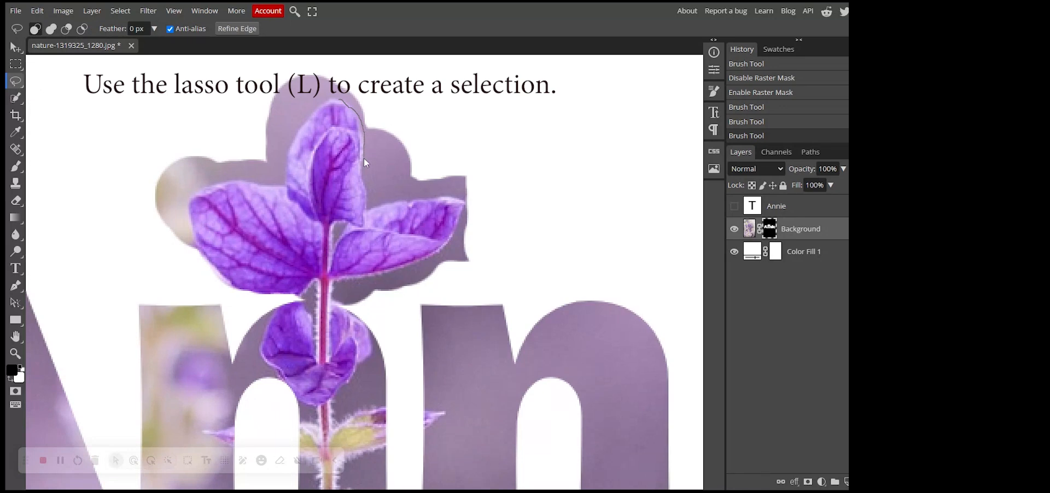
pyautogui.moveTo(368, 198); pyautogui.dragTo(368, 209)
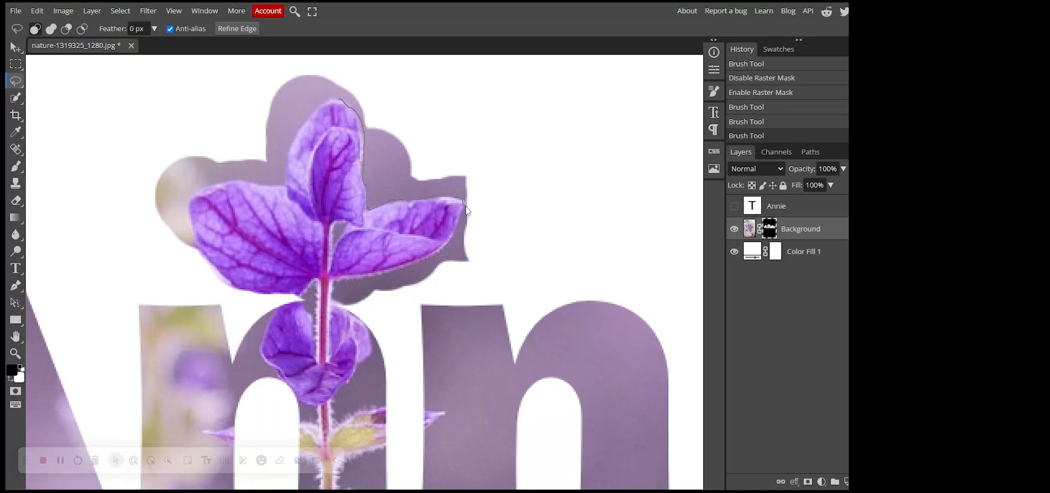
pyautogui.moveTo(466, 211)
pyautogui.mouseDown()
pyautogui.moveTo(419, 266)
pyautogui.moveTo(488, 281)
pyautogui.moveTo(545, 155)
pyautogui.moveTo(460, 84)
pyautogui.moveTo(372, 76)
pyautogui.moveTo(341, 97)
pyautogui.mouseUp()
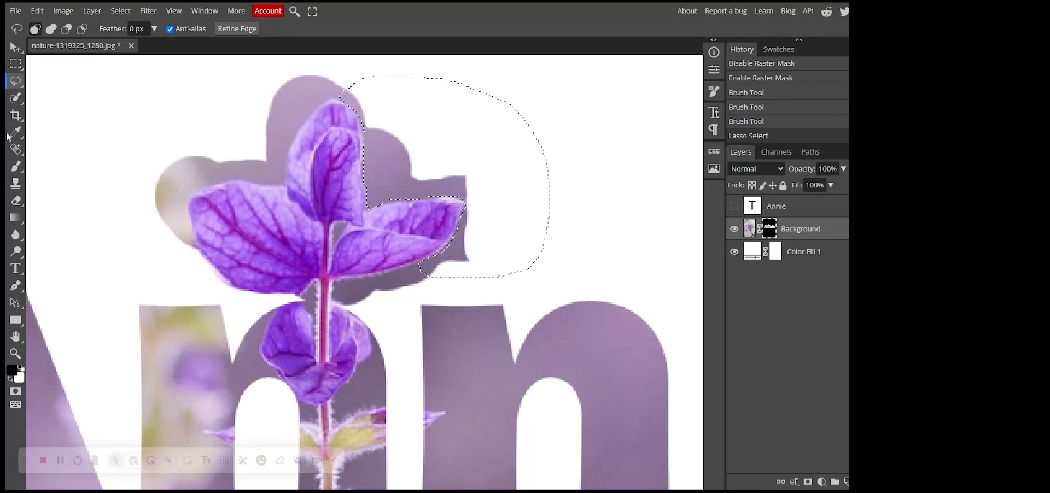
# - Paint in black on the mask inside the selection to hide the background beside the top and right petals, and deselect
pyautogui.press('b')
pyautogui.moveTo(391, 98)
pyautogui.mouseDown()
pyautogui.moveTo(378, 154)
pyautogui.moveTo(360, 144)
pyautogui.moveTo(358, 93)
pyautogui.moveTo(372, 125)
pyautogui.moveTo(395, 118)
pyautogui.moveTo(399, 154)
pyautogui.mouseUp()
pyautogui.moveTo(443, 208)
pyautogui.mouseDown()
pyautogui.moveTo(471, 242)
pyautogui.moveTo(375, 239)
pyautogui.moveTo(417, 203)
pyautogui.moveTo(433, 290)
pyautogui.moveTo(457, 239)
pyautogui.mouseUp()
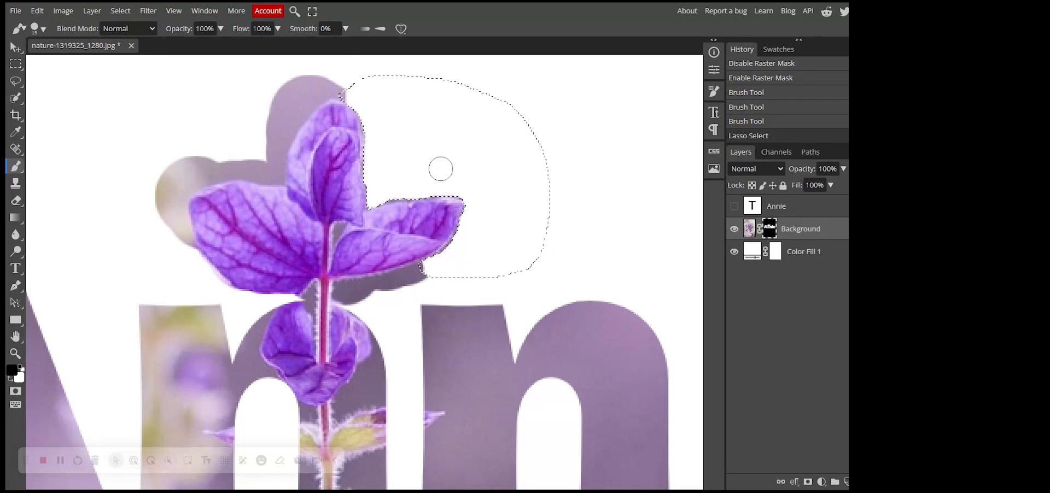
pyautogui.moveTo(356, 160)
pyautogui.mouseDown()
pyautogui.moveTo(305, 142)
pyautogui.moveTo(530, 153)
pyautogui.moveTo(464, 281)
pyautogui.moveTo(469, 268)
pyautogui.mouseUp()
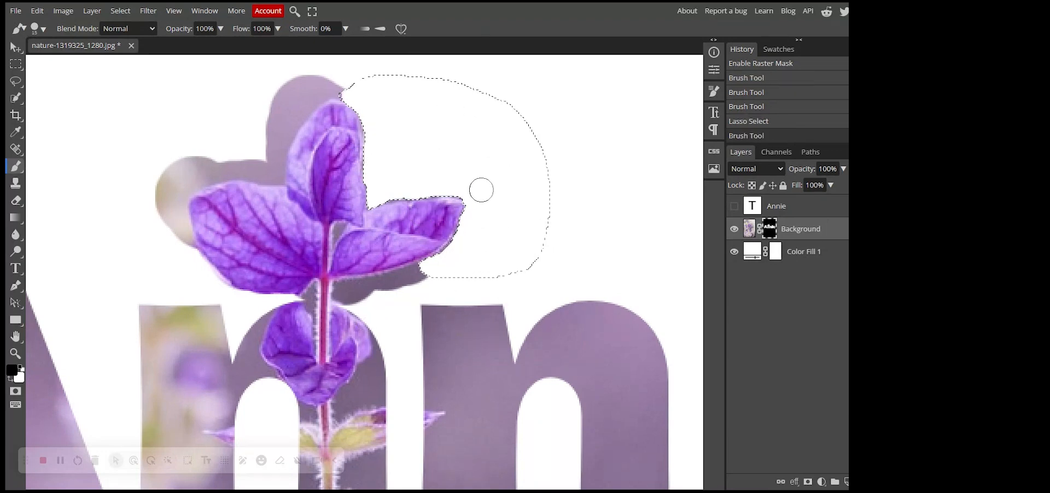
pyautogui.hotkey('ctrl', 'd')
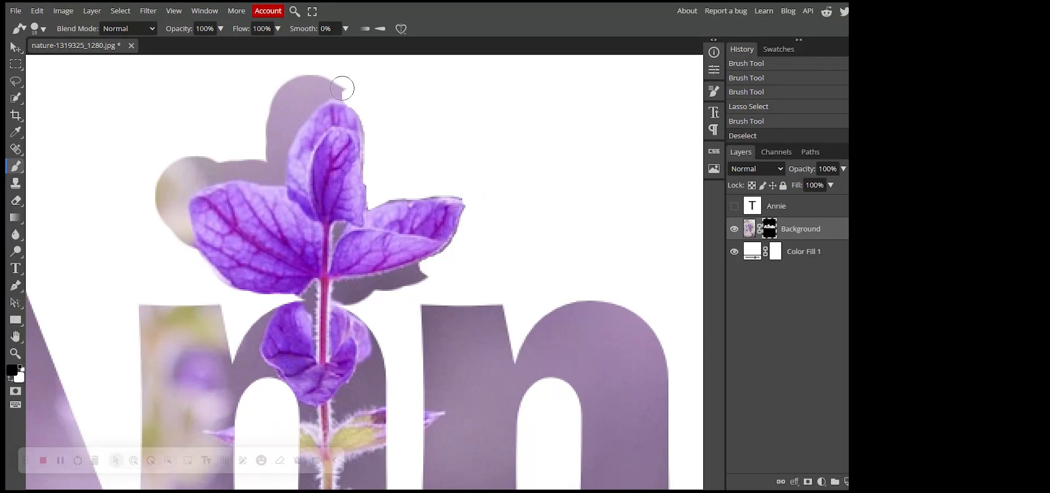
# - Lasso the background along the top petal's left side, paint it black on the mask, and deselect
pyautogui.click(16, 83)
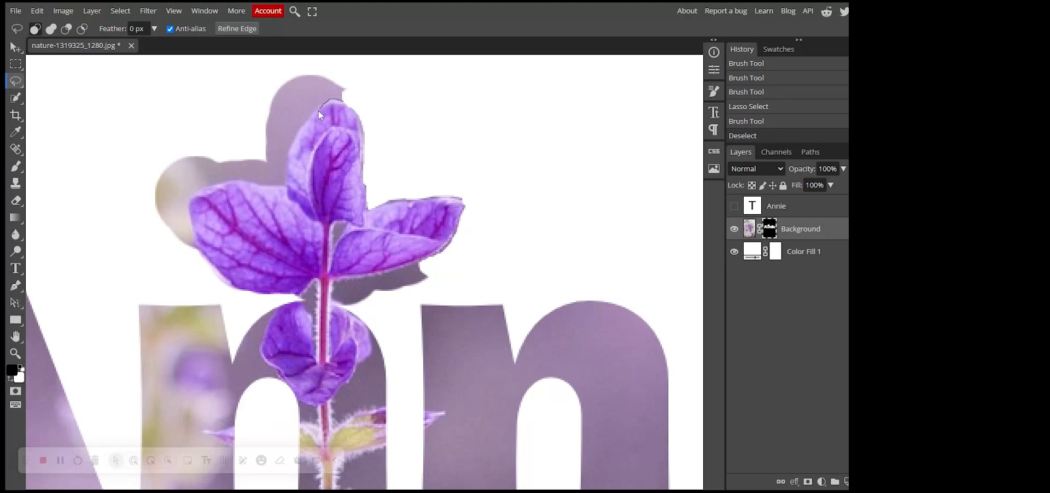
pyautogui.moveTo(294, 146); pyautogui.dragTo(288, 169)
pyautogui.moveTo(252, 142)
pyautogui.mouseDown()
pyautogui.moveTo(336, 66)
pyautogui.moveTo(357, 93)
pyautogui.moveTo(344, 101)
pyautogui.moveTo(304, 90)
pyautogui.moveTo(301, 132)
pyautogui.moveTo(320, 132)
pyautogui.moveTo(320, 60)
pyautogui.moveTo(280, 100)
pyautogui.moveTo(263, 161)
pyautogui.moveTo(312, 80)
pyautogui.moveTo(282, 152)
pyautogui.mouseUp()
pyautogui.press('b')
pyautogui.hotkey('ctrl', 'd')
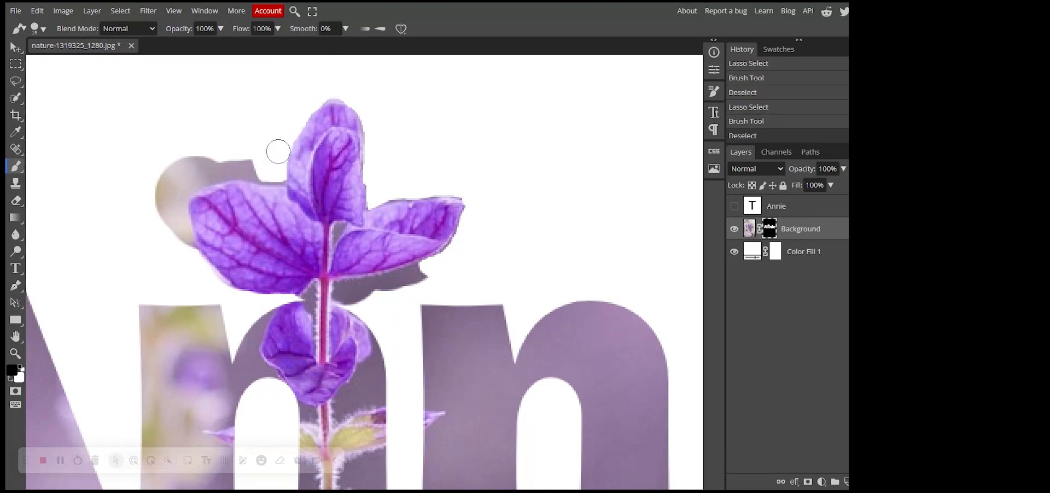
# - Lasso the background around the left petal's upper and outer edge, paint it black on the mask, and deselect
pyautogui.click(16, 81)
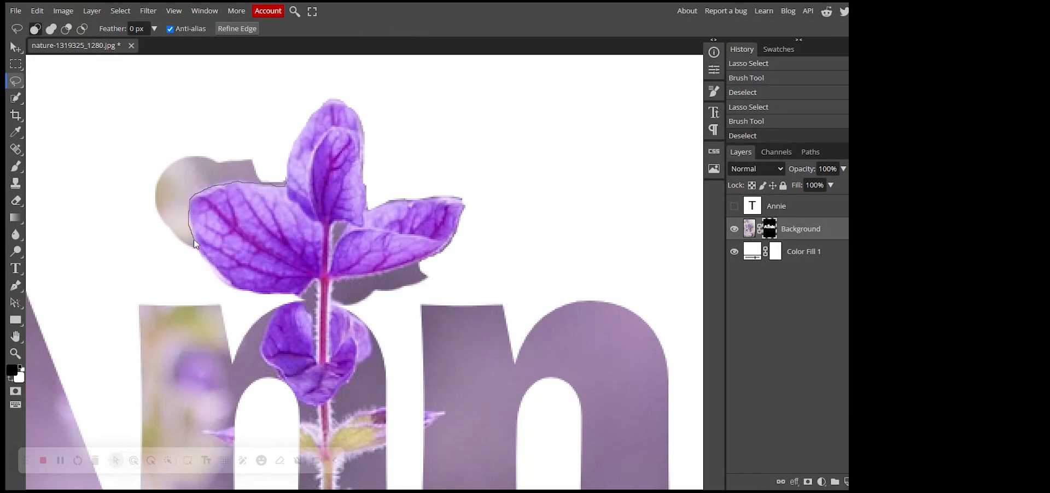
pyautogui.moveTo(194, 240)
pyautogui.mouseDown()
pyautogui.moveTo(174, 268)
pyautogui.moveTo(127, 198)
pyautogui.moveTo(156, 110)
pyautogui.moveTo(224, 110)
pyautogui.moveTo(266, 138)
pyautogui.moveTo(286, 181)
pyautogui.moveTo(228, 171)
pyautogui.moveTo(239, 154)
pyautogui.moveTo(271, 194)
pyautogui.moveTo(306, 181)
pyautogui.moveTo(143, 210)
pyautogui.moveTo(175, 281)
pyautogui.moveTo(166, 223)
pyautogui.moveTo(181, 220)
pyautogui.moveTo(185, 149)
pyautogui.moveTo(156, 152)
pyautogui.moveTo(145, 187)
pyautogui.moveTo(150, 149)
pyautogui.moveTo(165, 190)
pyautogui.moveTo(180, 155)
pyautogui.moveTo(179, 231)
pyautogui.mouseUp()
pyautogui.press('b')
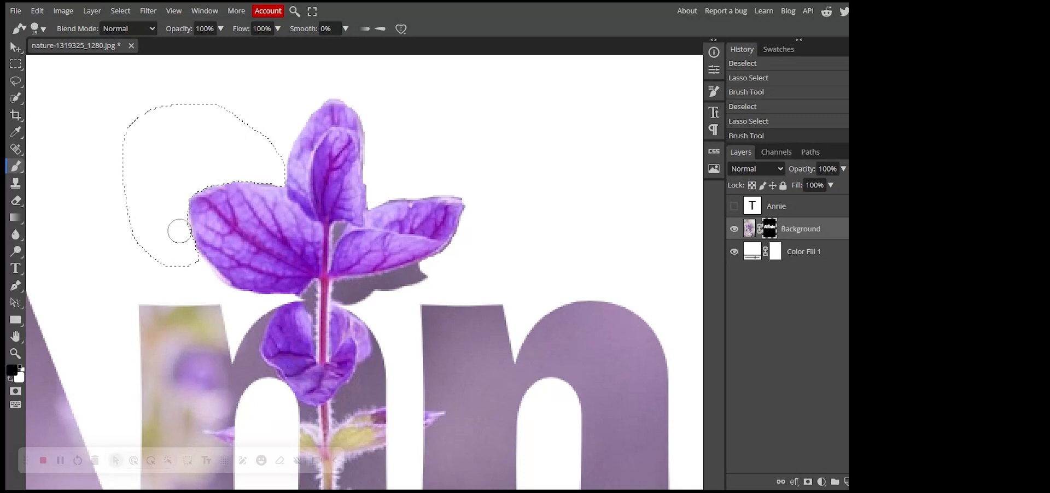
pyautogui.hotkey('ctrl', 'd')
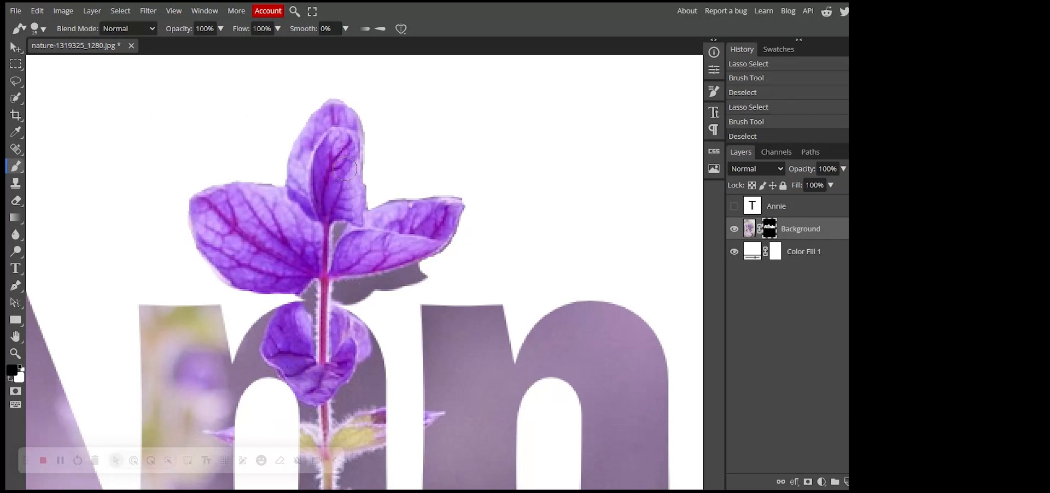
# - Lasso the background beneath the right petal down to the stem, paint it black on the mask, and deselect
pyautogui.click(16, 83)
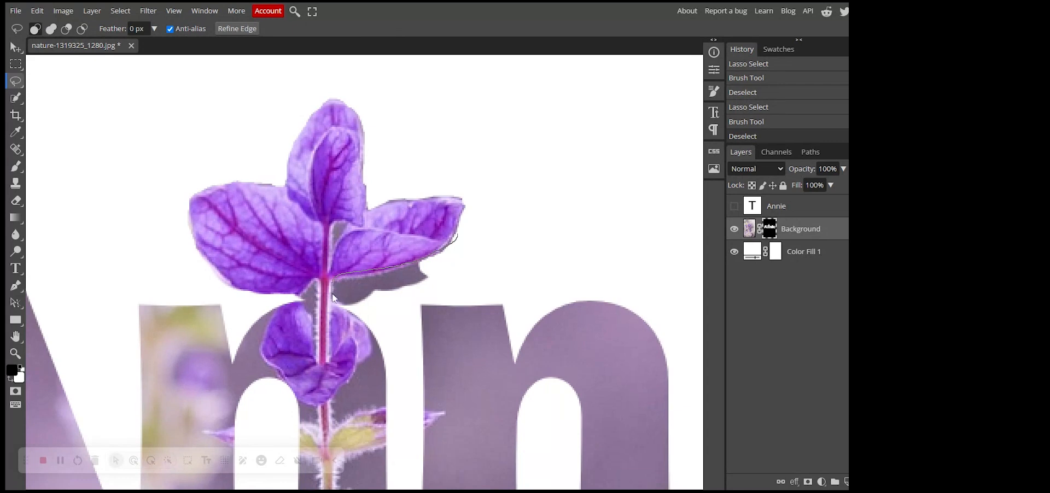
pyautogui.moveTo(334, 298)
pyautogui.mouseDown()
pyautogui.moveTo(423, 290)
pyautogui.moveTo(447, 272)
pyautogui.moveTo(457, 243)
pyautogui.moveTo(366, 293)
pyautogui.moveTo(344, 296)
pyautogui.moveTo(406, 270)
pyautogui.moveTo(345, 277)
pyautogui.moveTo(341, 297)
pyautogui.moveTo(361, 279)
pyautogui.mouseUp()
pyautogui.press('b')
pyautogui.hotkey('ctrl', 'd')
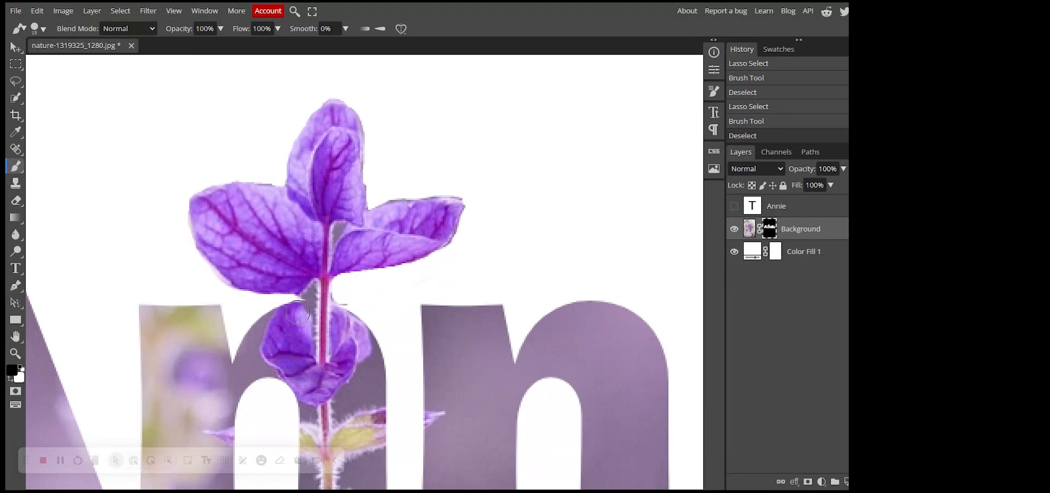
# - Lasso the leftover background between the left petal and the stem above the first "n", paint it black on the mask, and deselect
pyautogui.click(16, 81)
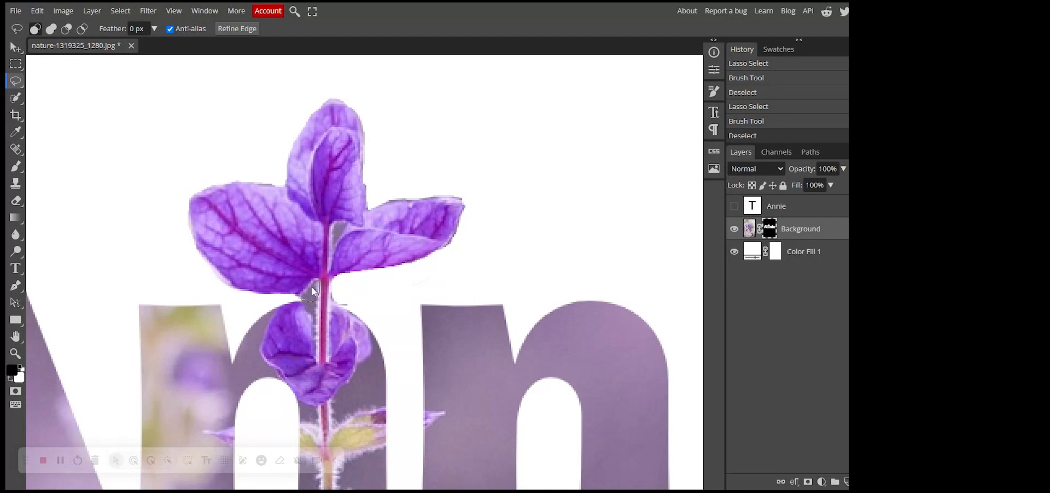
pyautogui.moveTo(301, 297); pyautogui.dragTo(314, 295)
pyautogui.press('b')
pyautogui.hotkey('ctrl', 'd')
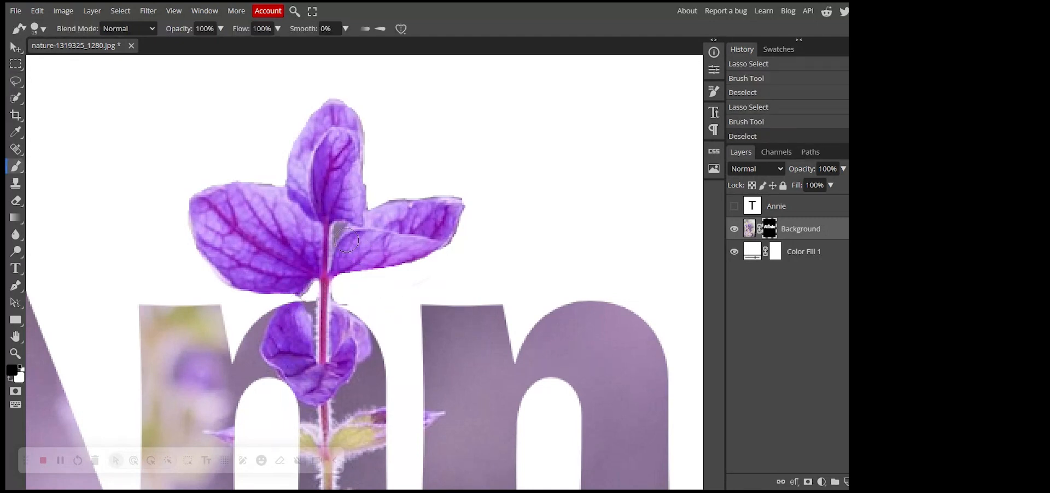
# - Lasso the small gap enclosed by the stem and the right petal, paint it black on the mask, and deselect
pyautogui.click(16, 82)
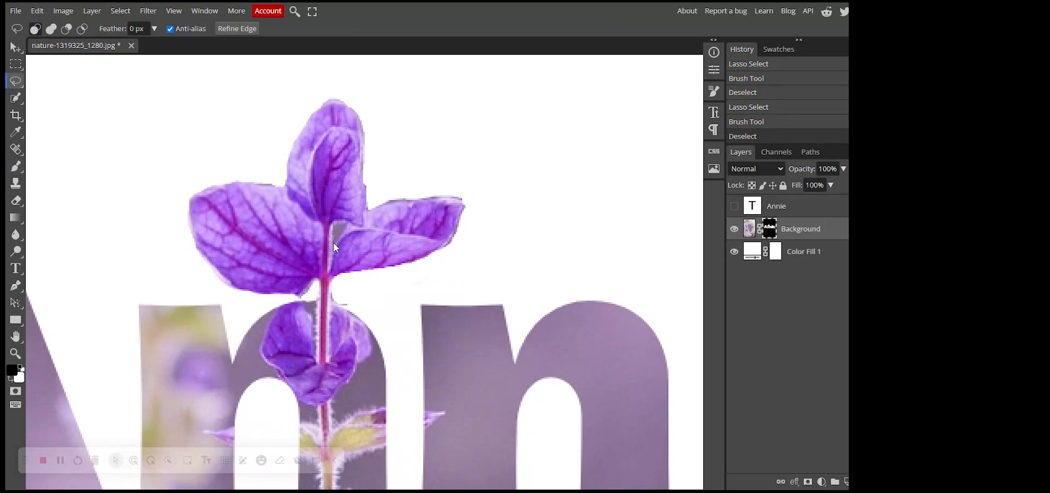
pyautogui.press('b')
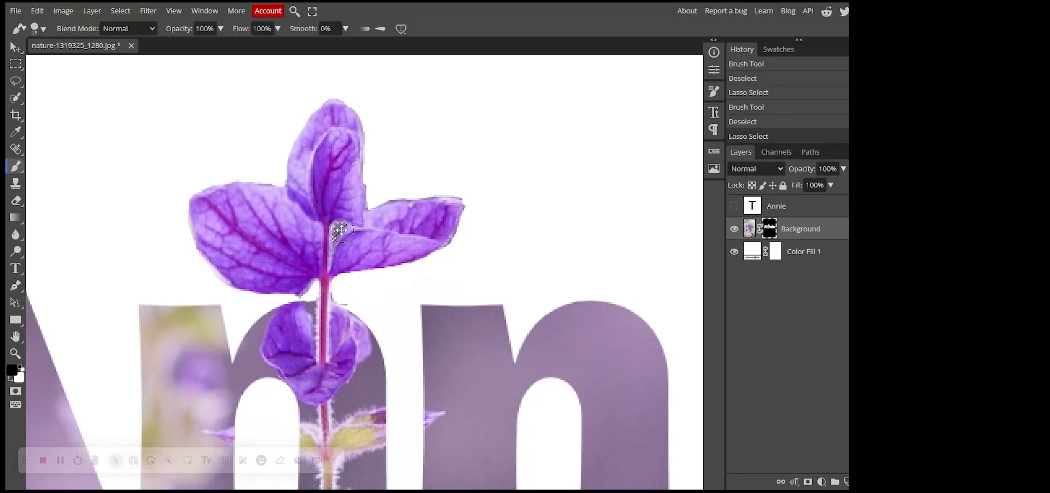
pyautogui.moveTo(337, 223); pyautogui.dragTo(326, 247)
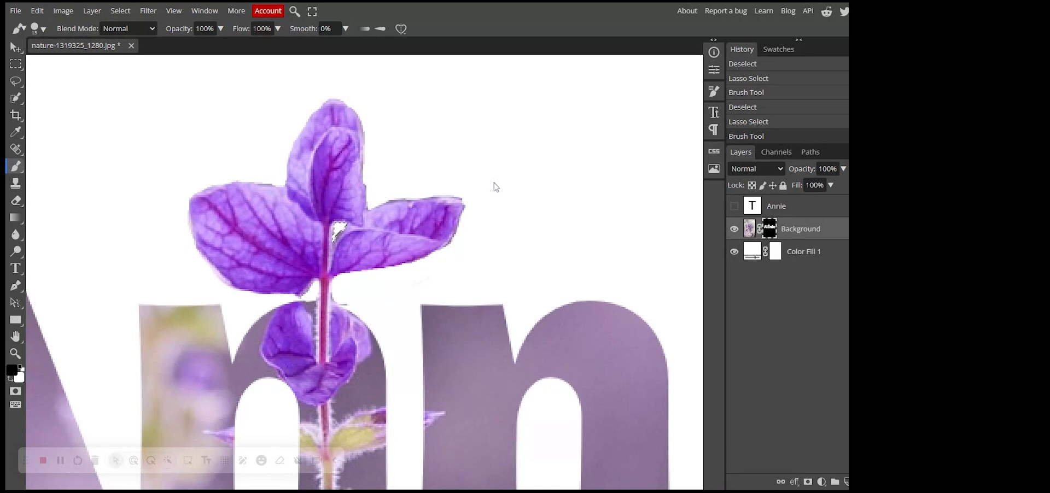
pyautogui.hotkey('ctrl', 'd')
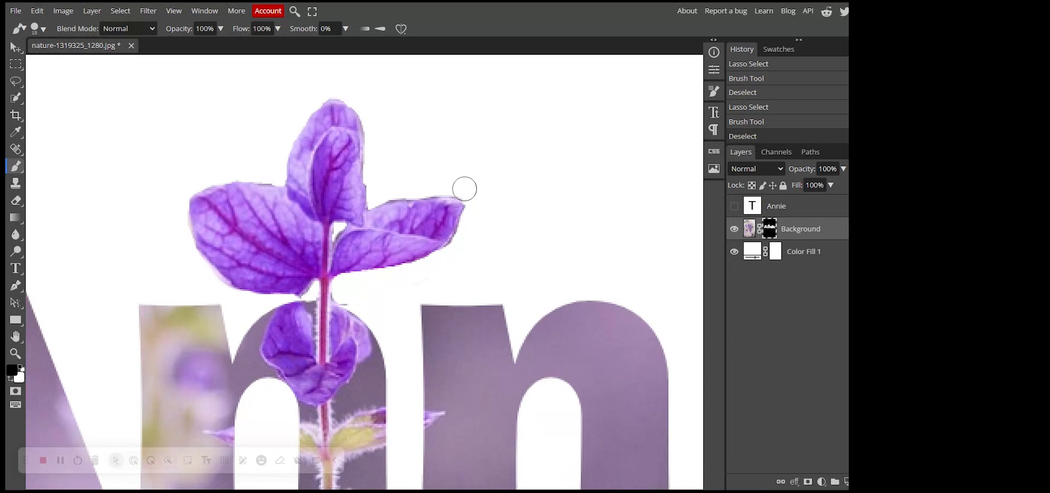
# - Paint in black along the right petal's edges, and use a smaller brush to clear the leftovers beside the stem
pyautogui.moveTo(411, 187); pyautogui.dragTo(386, 187)
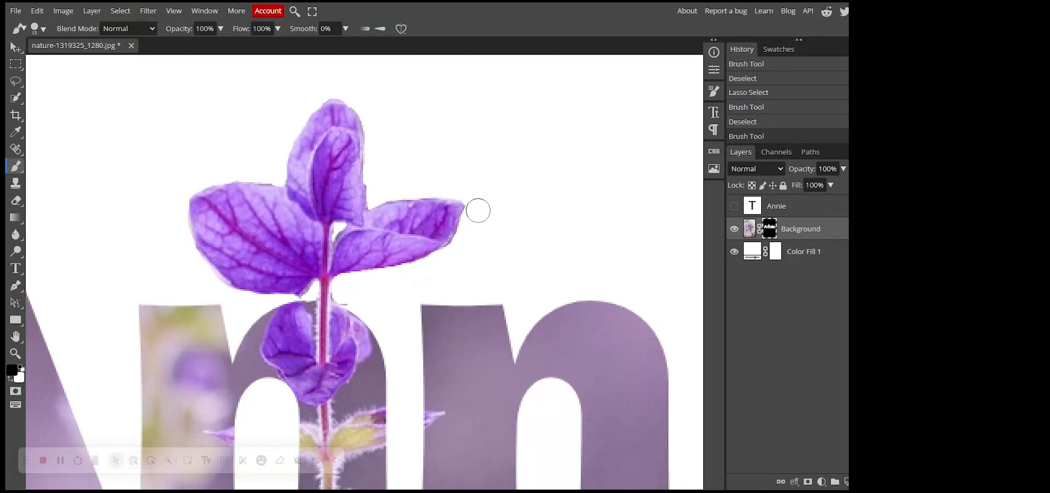
pyautogui.moveTo(462, 246); pyautogui.dragTo(421, 276)
pyautogui.moveTo(354, 299); pyautogui.dragTo(422, 279)
pyautogui.press('[')
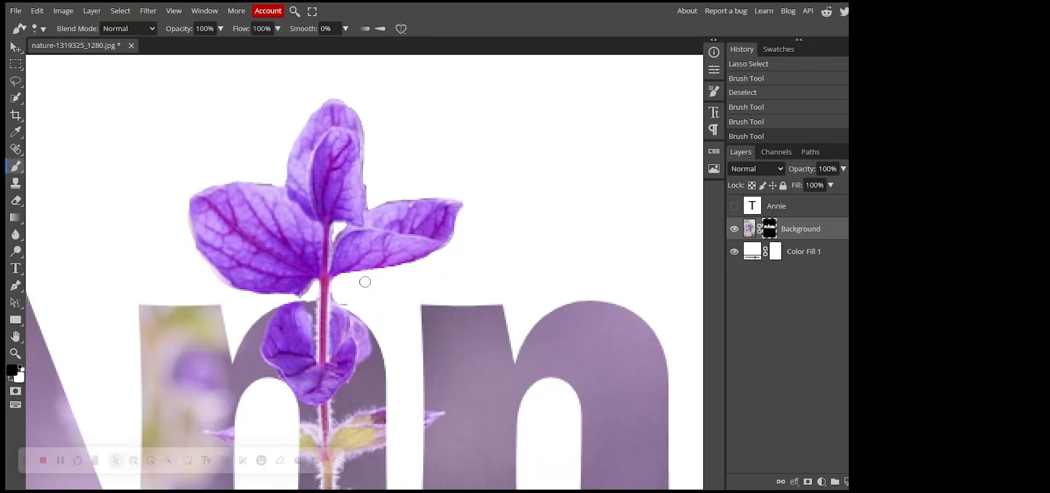
pyautogui.press('[')
pyautogui.moveTo(335, 296); pyautogui.dragTo(355, 235)
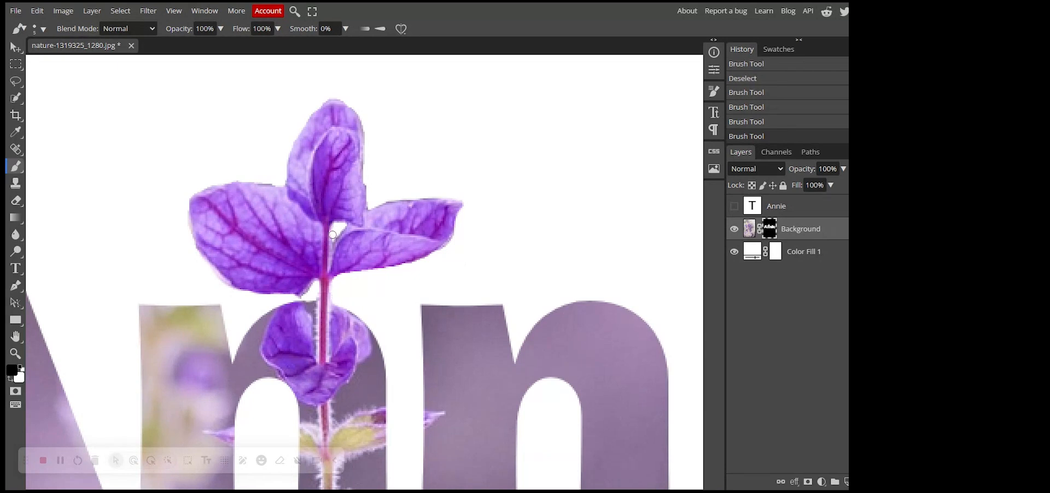
pyautogui.moveTo(332, 238); pyautogui.dragTo(334, 227)
# - Paint in white on the mask to restore the stem below the top petal, and touch up that petal's right edge
pyautogui.press('x')
pyautogui.click(324, 236)
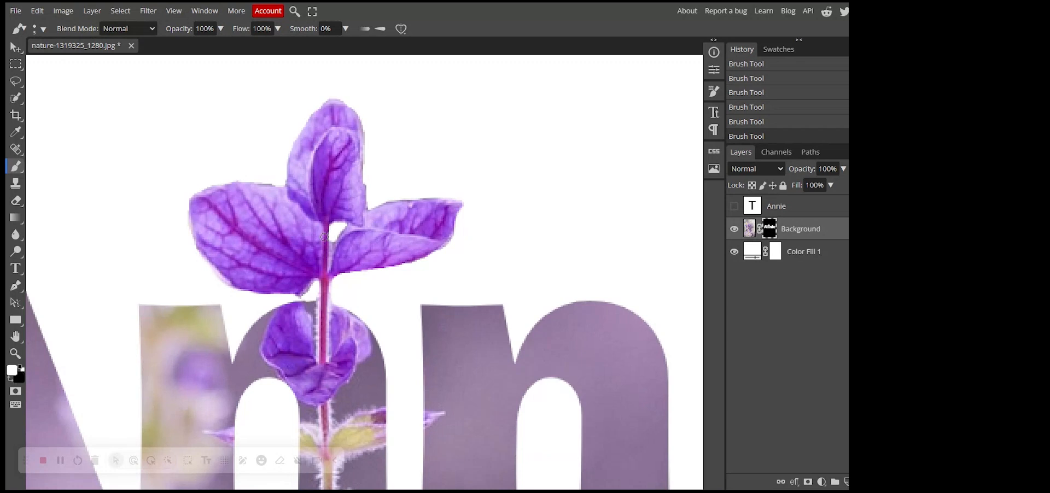
pyautogui.press('x')
pyautogui.press('x')
pyautogui.moveTo(352, 176)
pyautogui.mouseDown()
pyautogui.moveTo(361, 189)
pyautogui.moveTo(365, 129)
pyautogui.moveTo(352, 104)
pyautogui.moveTo(367, 125)
pyautogui.moveTo(370, 186)
pyautogui.mouseUp()
pyautogui.press('x')
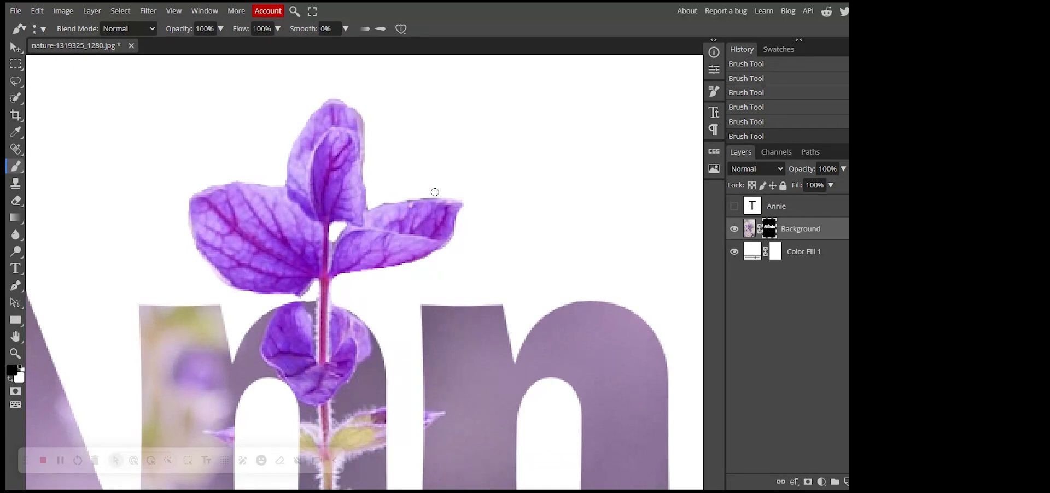
# - Fit the whole image in view and hide the Color Fill 1 layer to make the background transparent
pyautogui.scroll(-2, 494, 150)
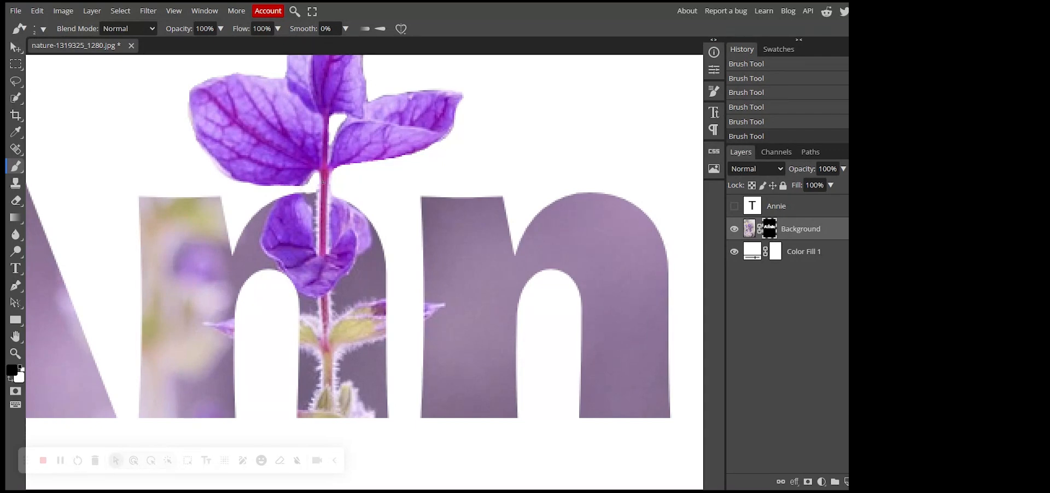
pyautogui.hotkey('ctrl', '0')
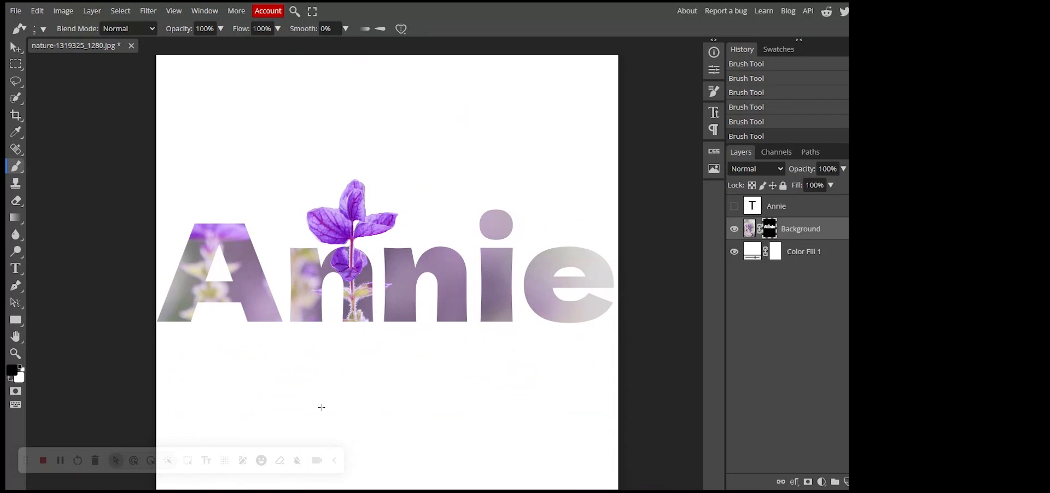
pyautogui.click(736, 252)
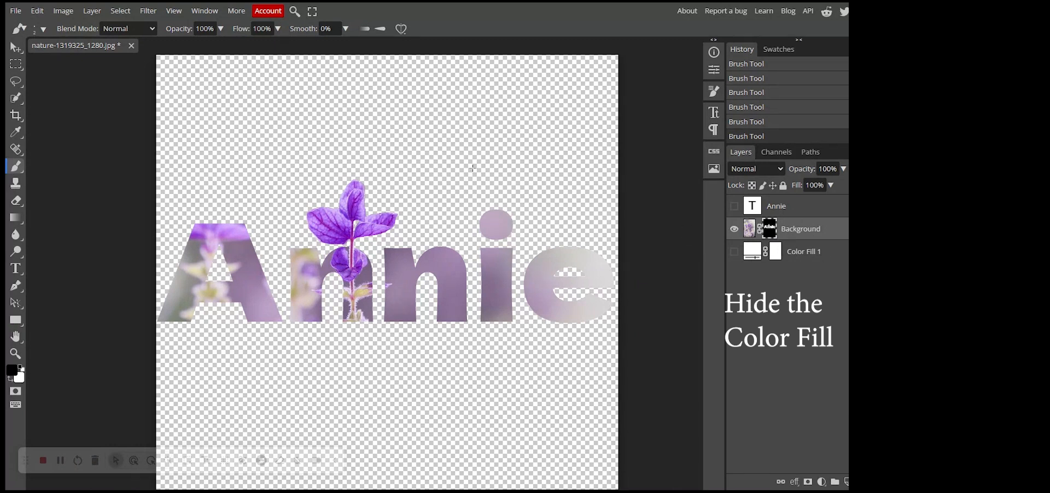
# - Crop the canvas to a wide strip around the text and flower, keeping the full width and a small margin above and below
pyautogui.click(16, 116)
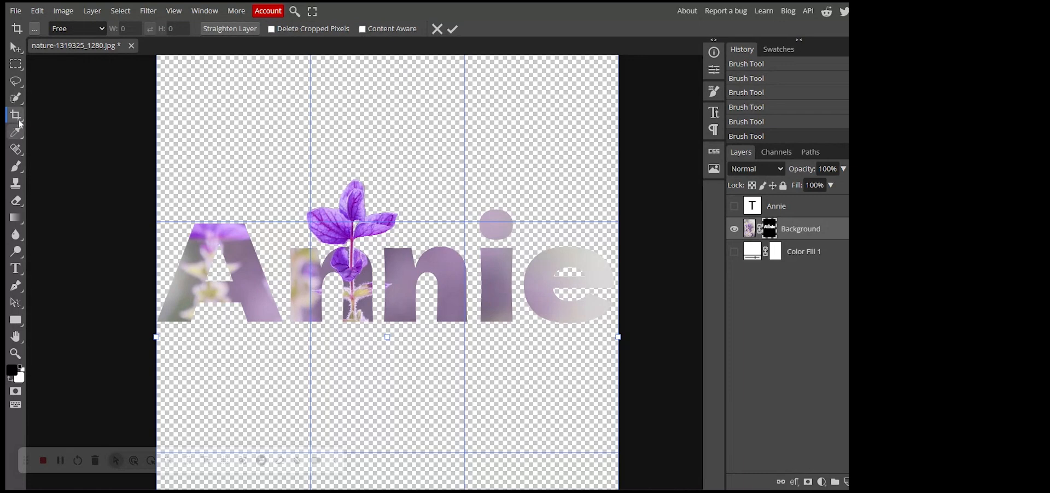
pyautogui.scroll(3, 409, 104)
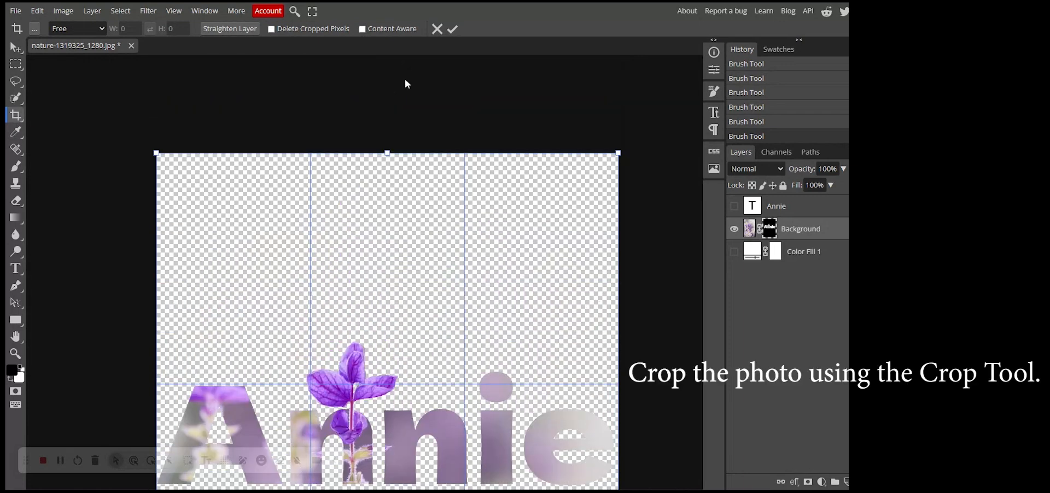
pyautogui.moveTo(385, 155); pyautogui.dragTo(390, 324)
pyautogui.scroll(-1, 426, 217)
pyautogui.scroll(-6, 426, 217)
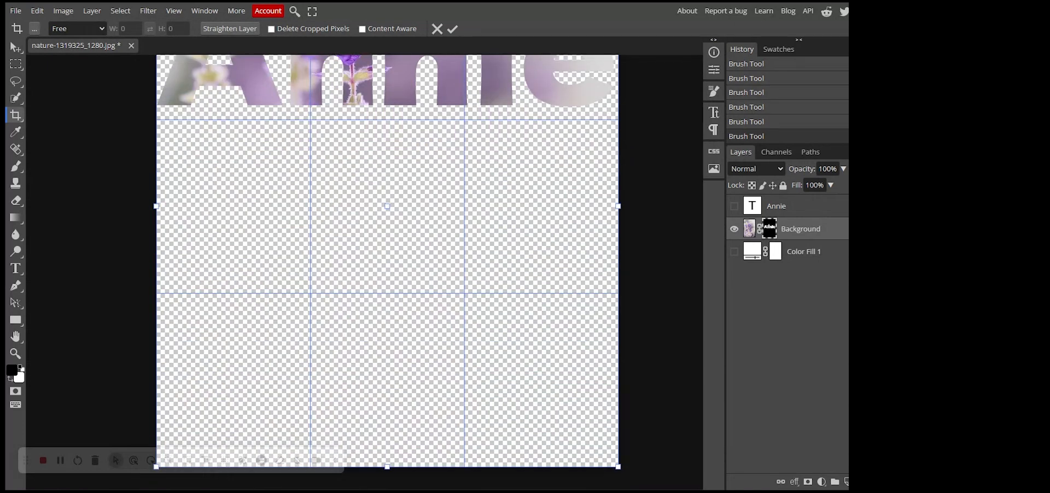
pyautogui.moveTo(387, 468); pyautogui.dragTo(418, 116)
pyautogui.scroll(1, 418, 120)
pyautogui.scroll(3, 417, 119)
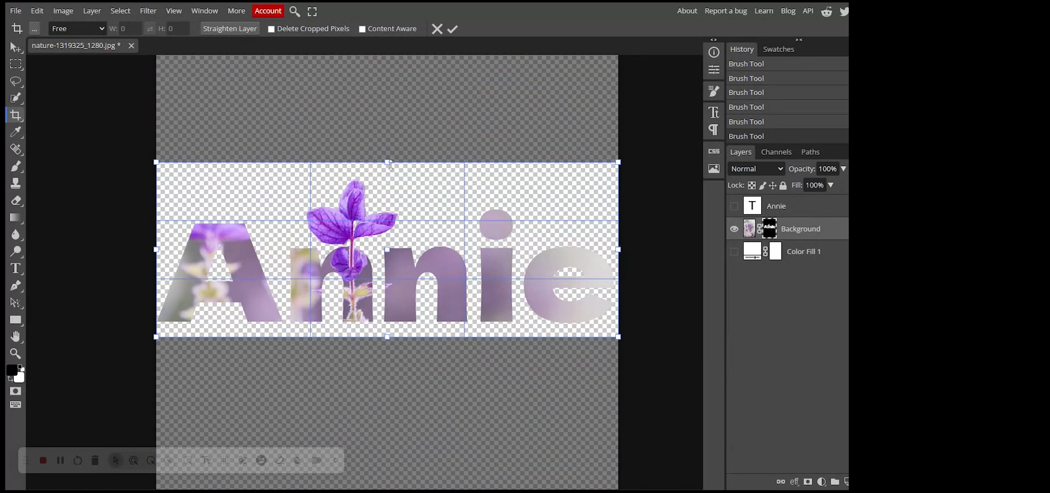
pyautogui.moveTo(388, 167); pyautogui.dragTo(388, 171)
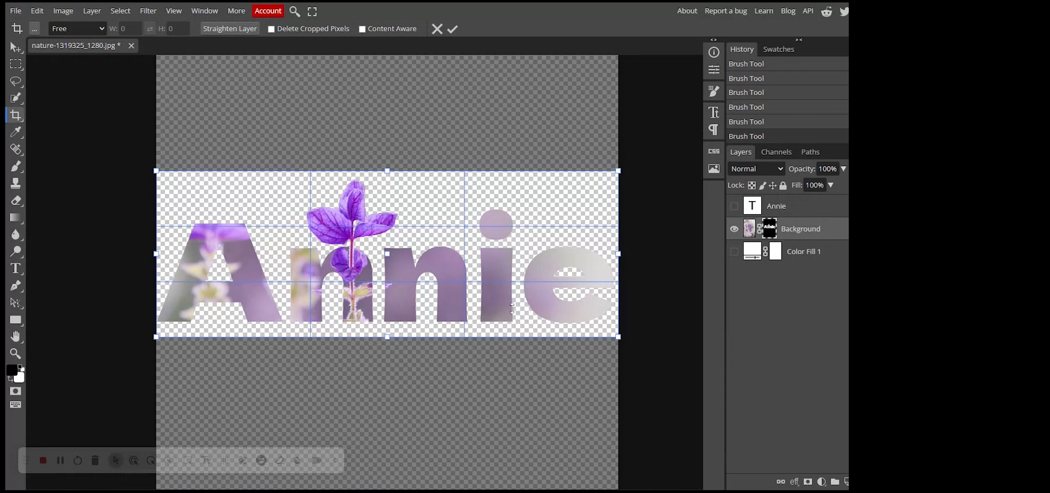
pyautogui.click(453, 29)
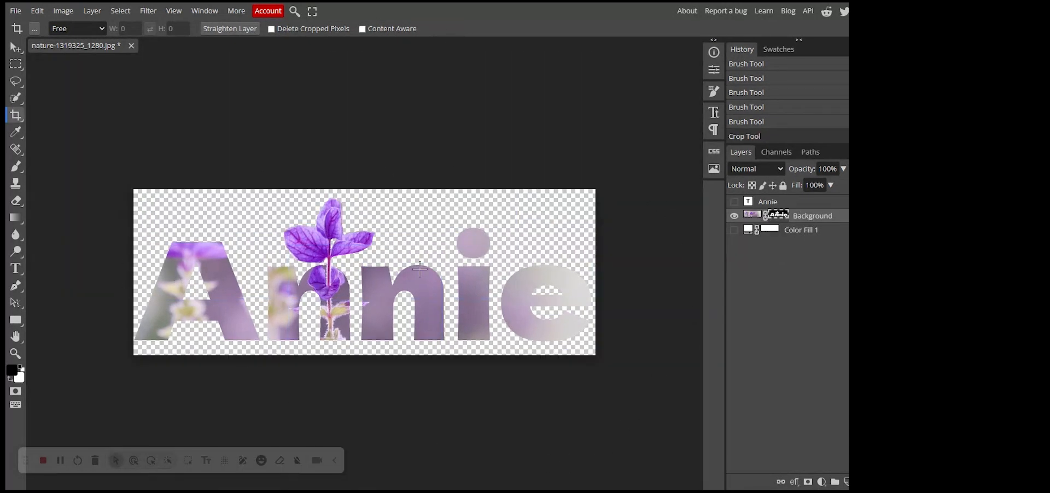
# - Export the cropped name design as a PNG at 853 × 307 px and 100% quality, and save it
pyautogui.click(16, 11)
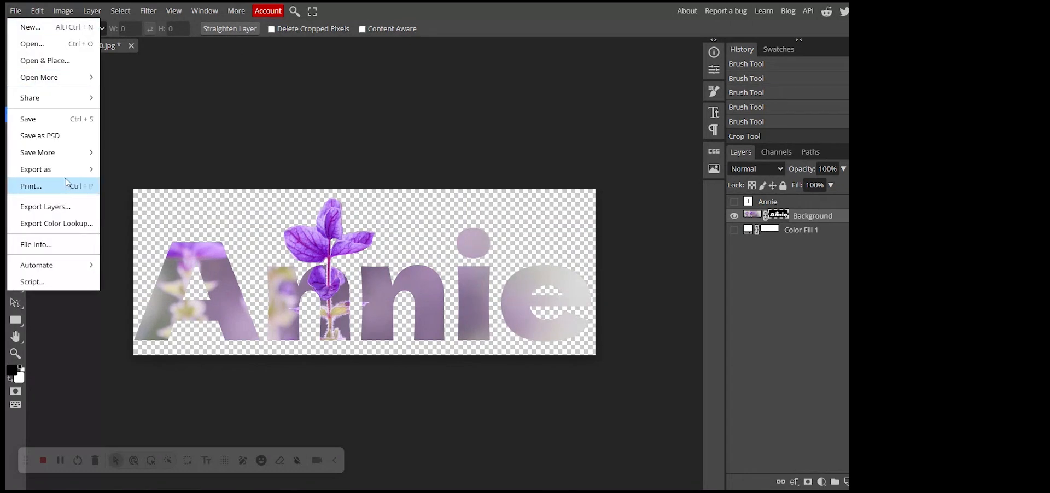
pyautogui.moveTo(69, 178)
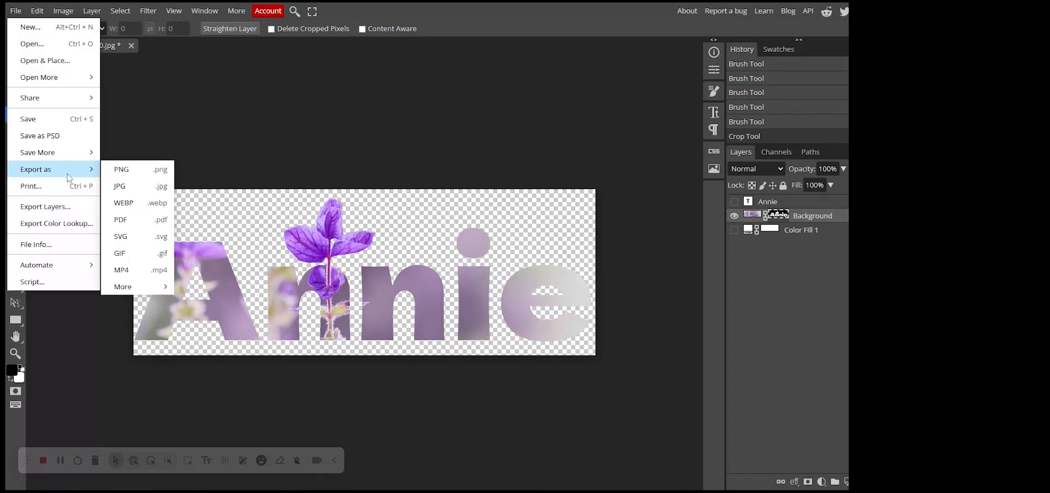
pyautogui.click(118, 174)
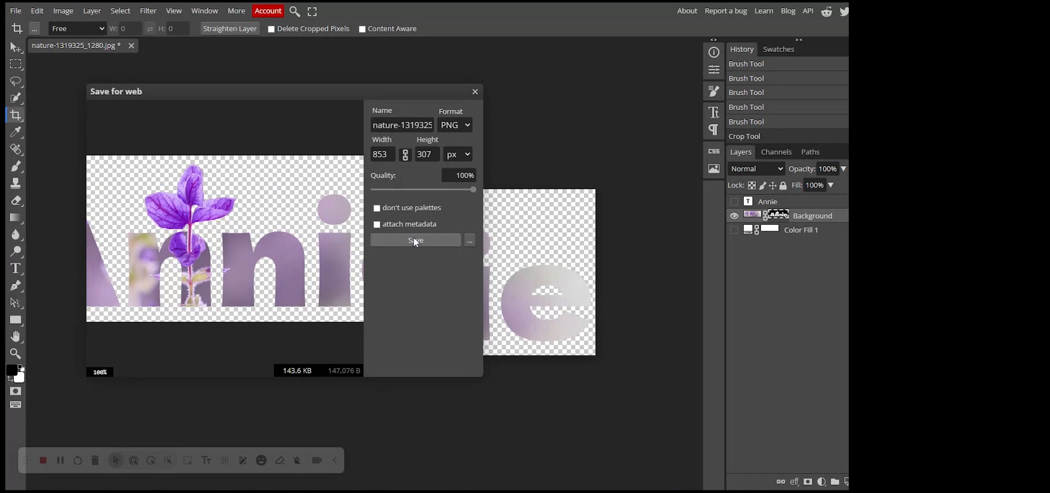
pyautogui.click(414, 238)
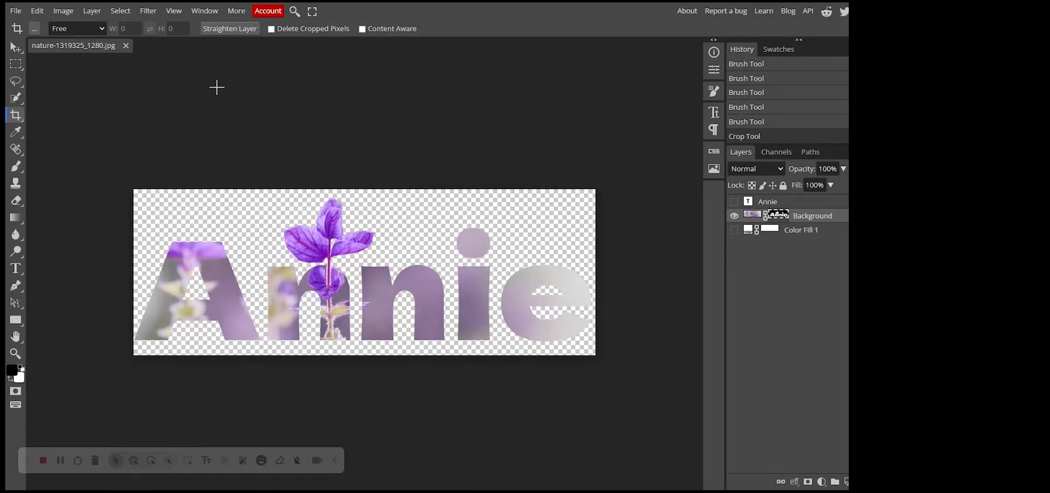
# - Switch to the Move tool, share the design as a PNG on Imgur, and copy the resulting image link
pyautogui.click(15, 49)
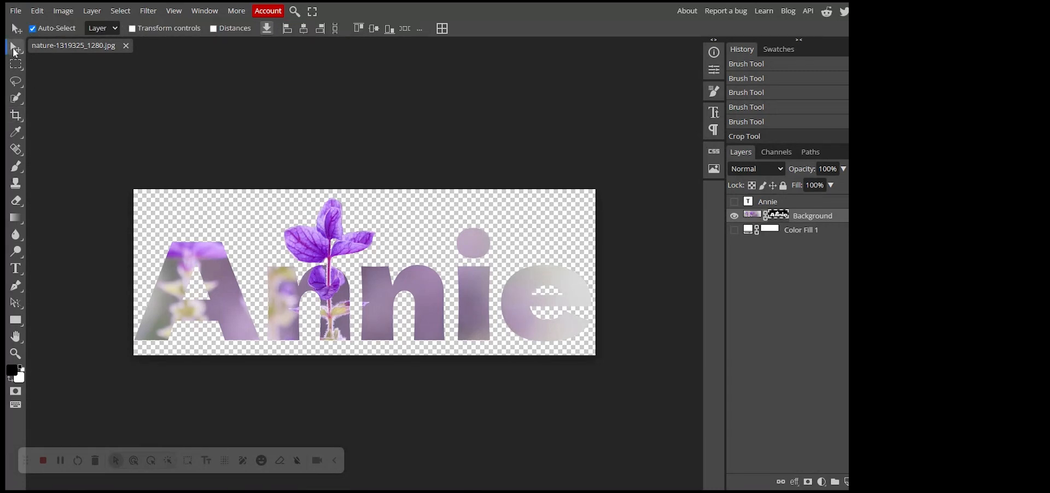
pyautogui.click(15, 11)
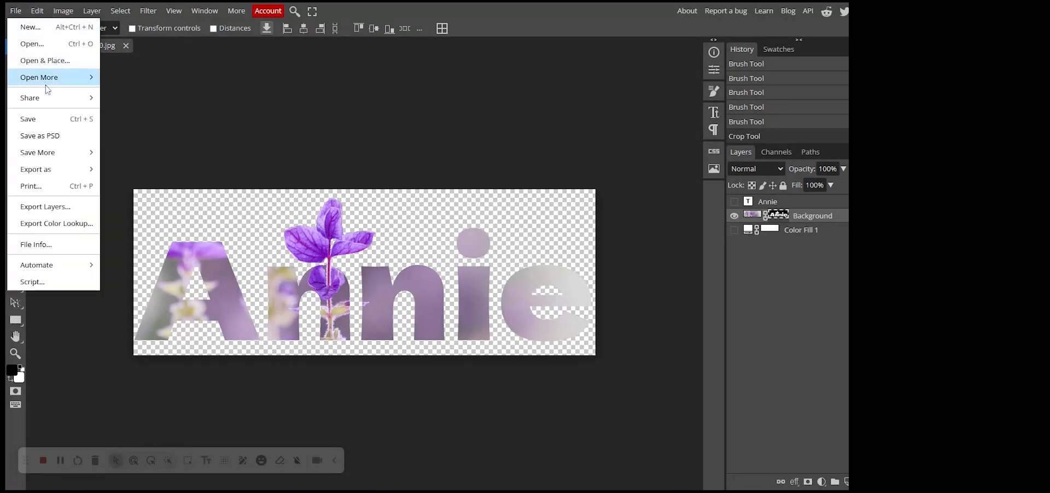
pyautogui.moveTo(51, 98)
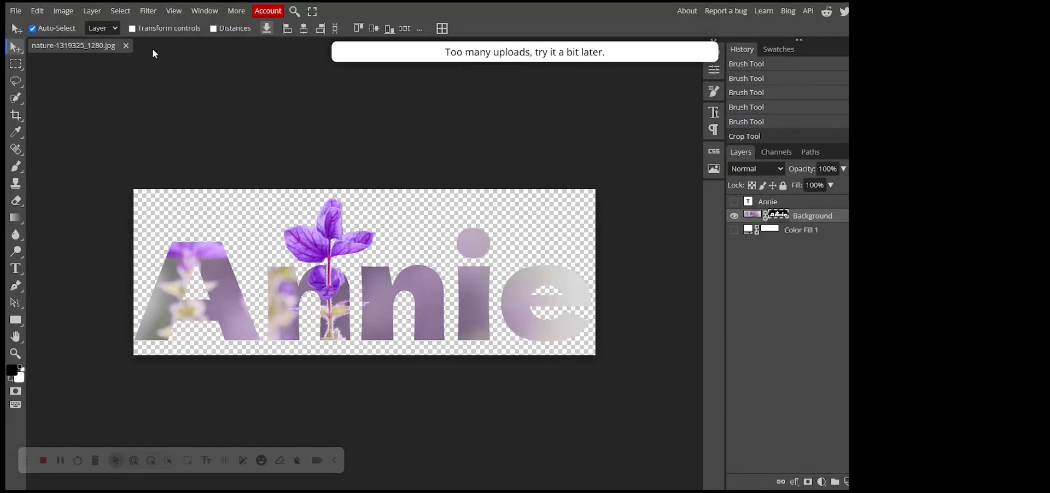
pyautogui.click(15, 12)
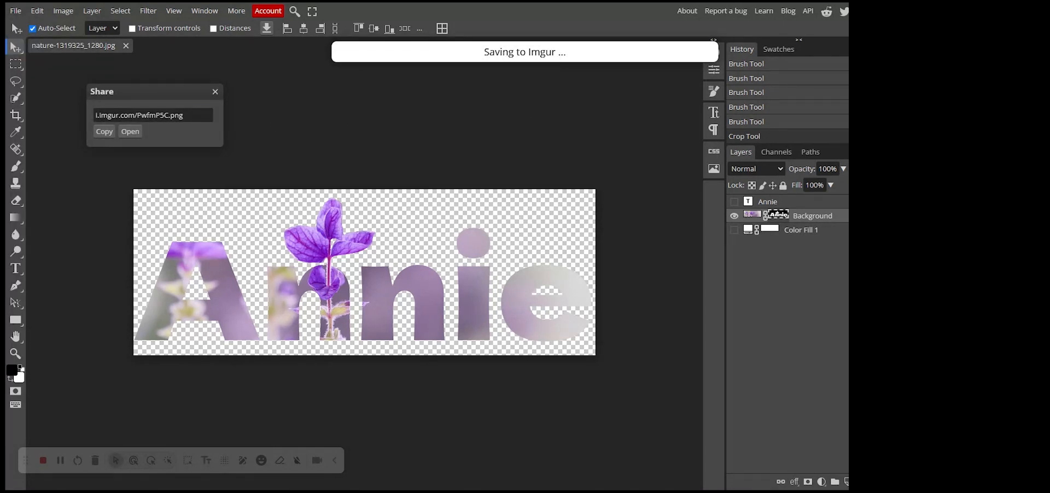
pyautogui.click(104, 131)
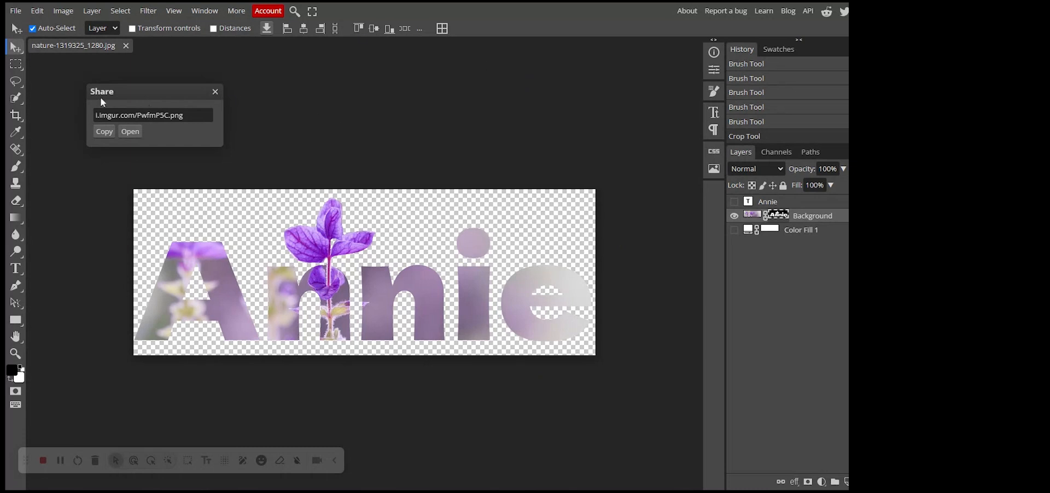
pyautogui.click(104, 114)
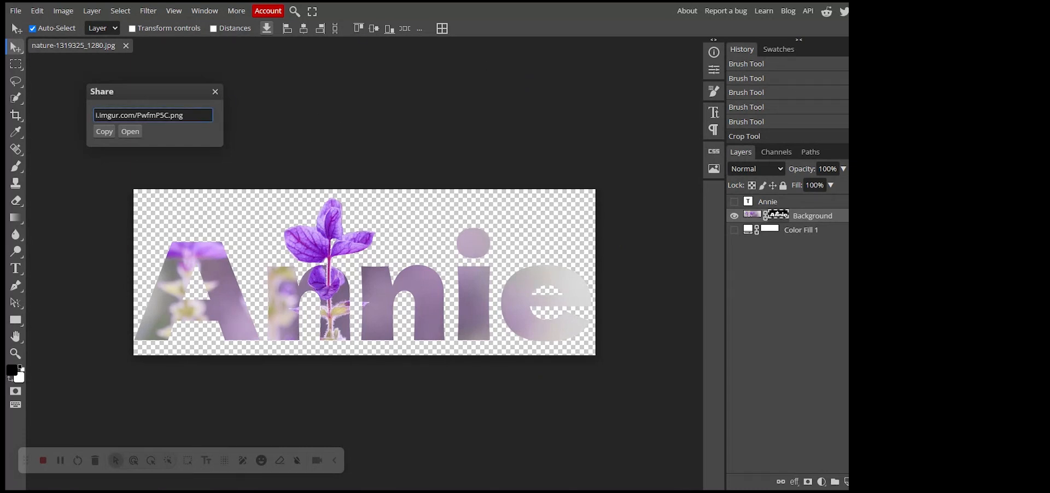
pyautogui.click(219, 126)
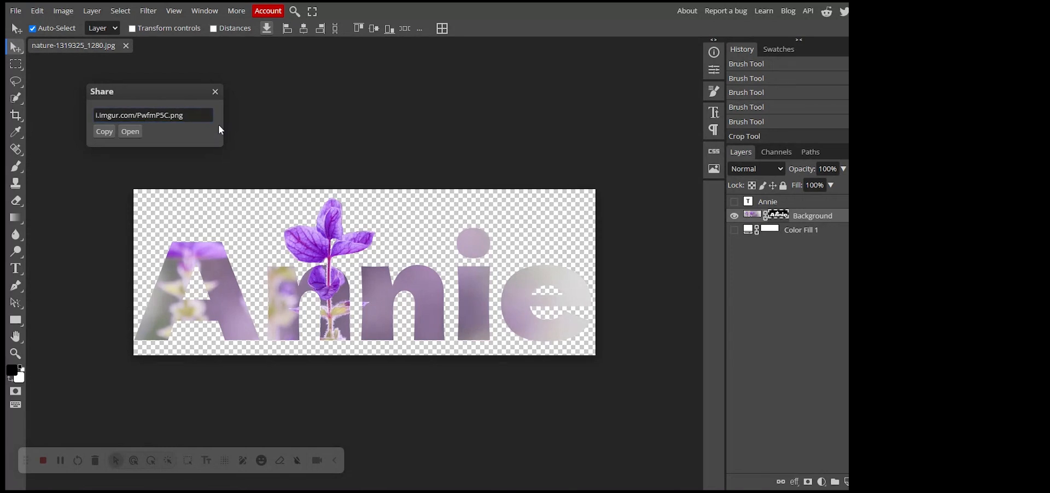